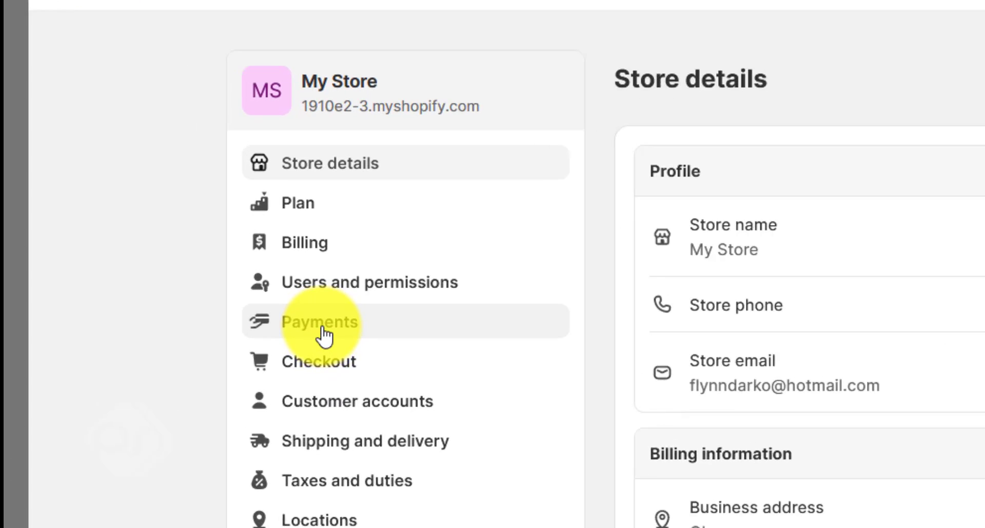
# From Payments settings, search providers for 'flutter' and select Flutterwave - Africa Payments
pyautogui.click(167, 297)
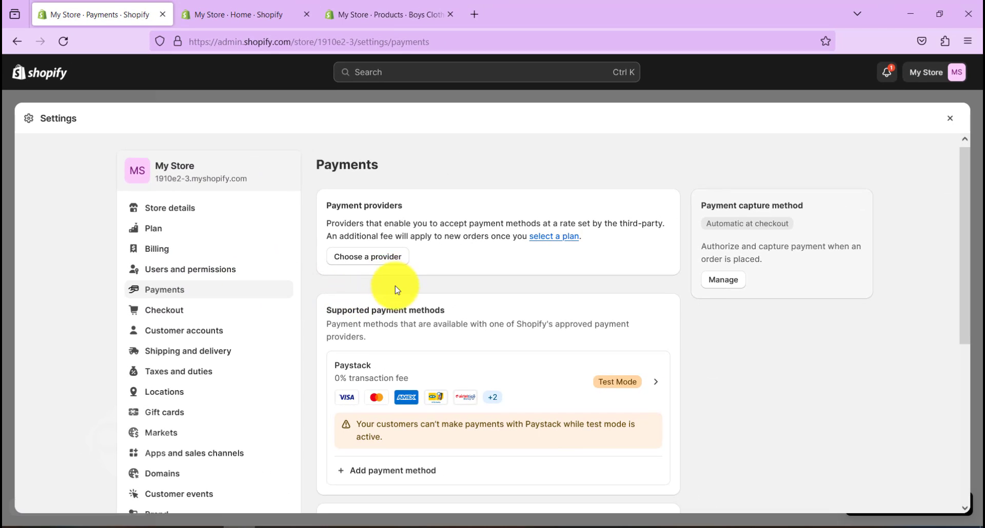
pyautogui.scroll(-2, 396, 290)
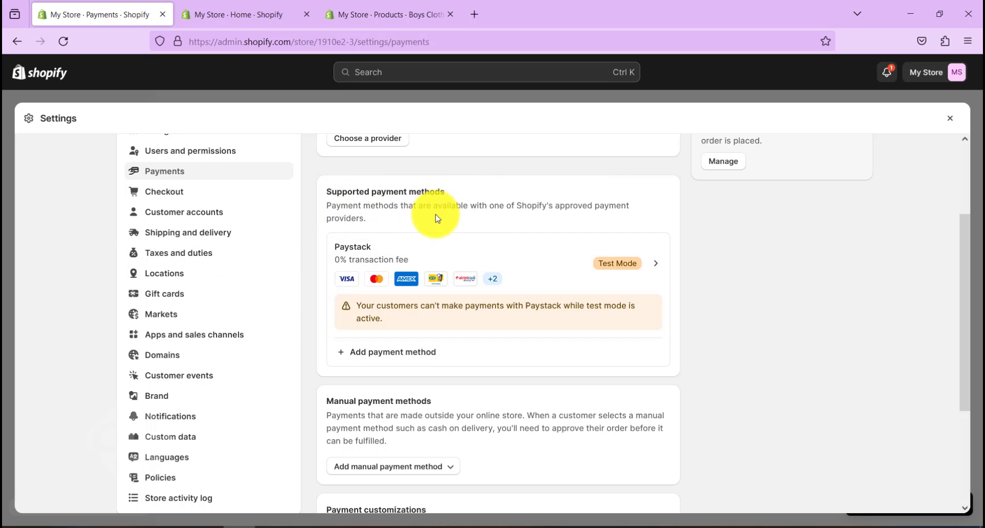
pyautogui.click(406, 354)
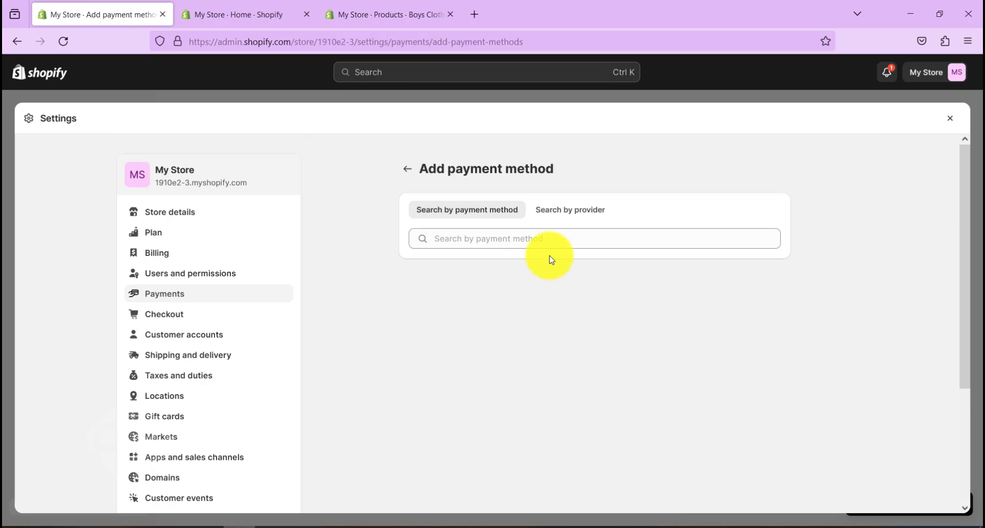
pyautogui.click(576, 216)
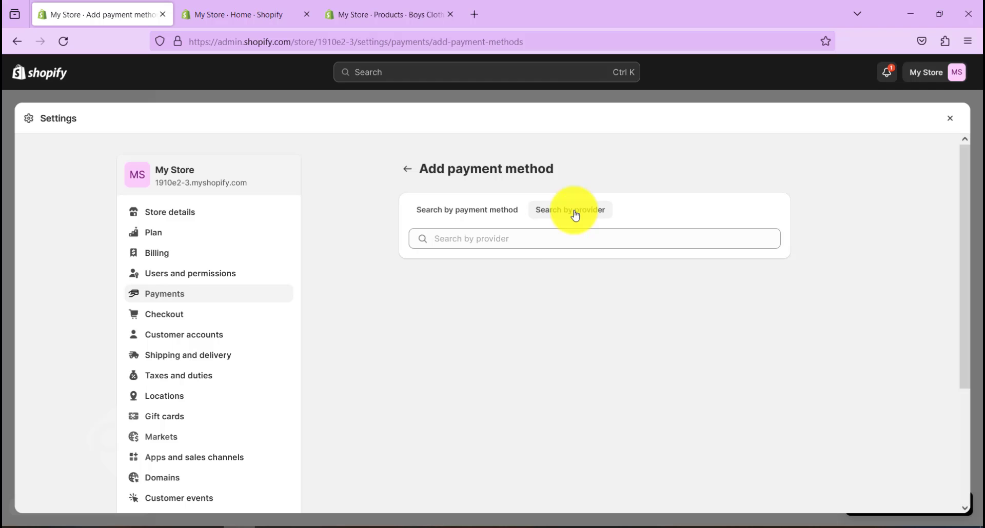
pyautogui.click(515, 239)
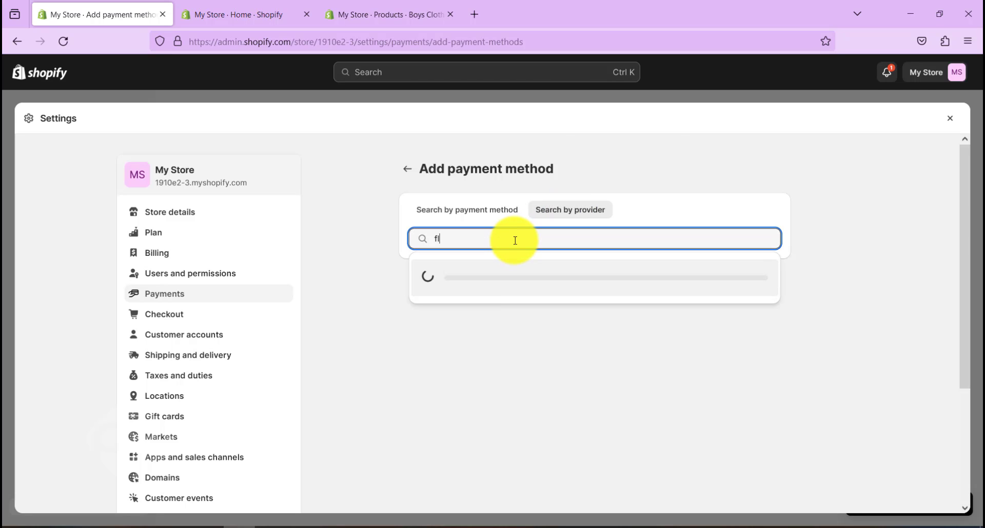
pyautogui.write('flutt')
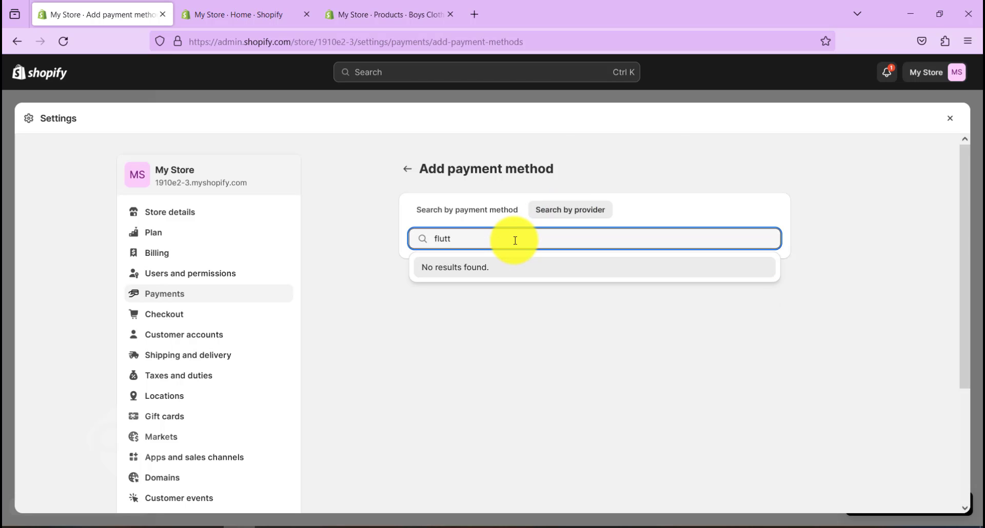
pyautogui.write('er')
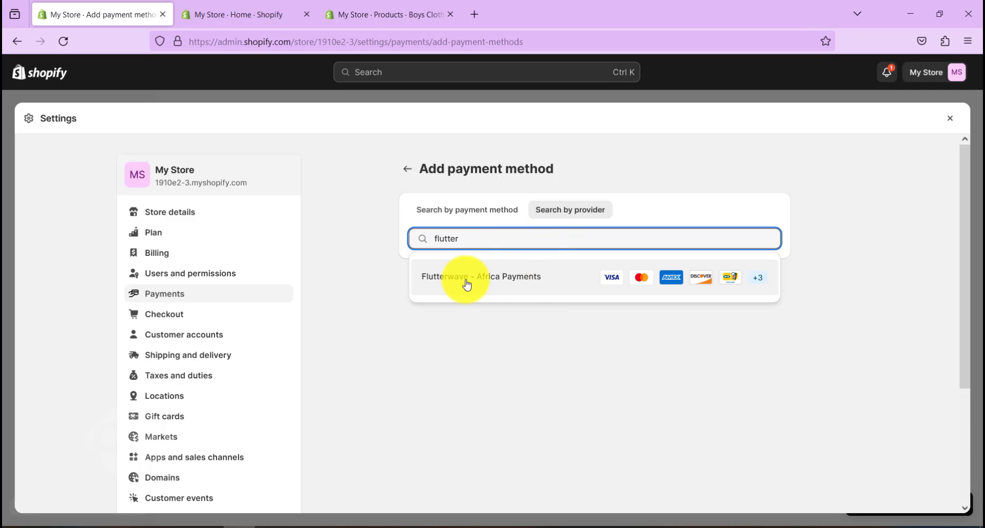
pyautogui.click(564, 284)
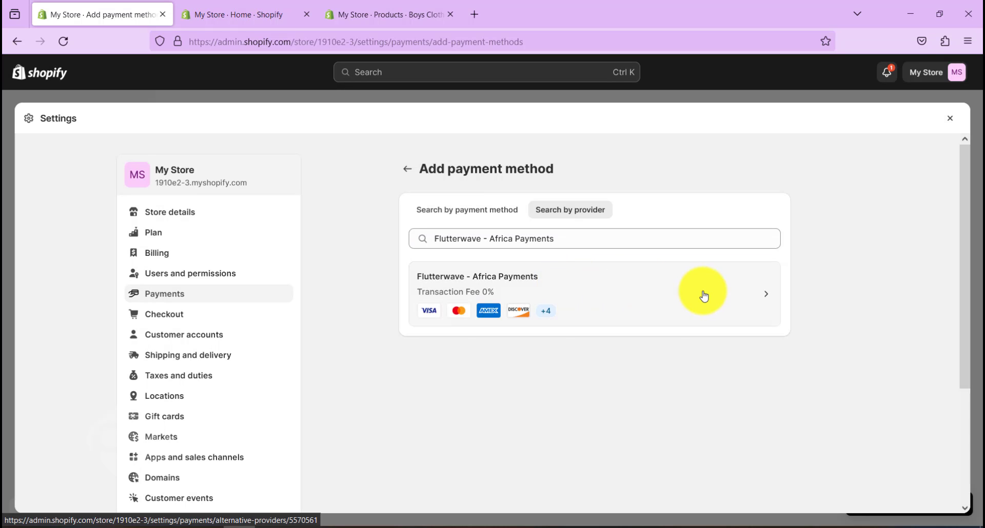
# Open the Flutterwave - Africa Payments provider page and connect it to bring up the app install page
pyautogui.click(704, 297)
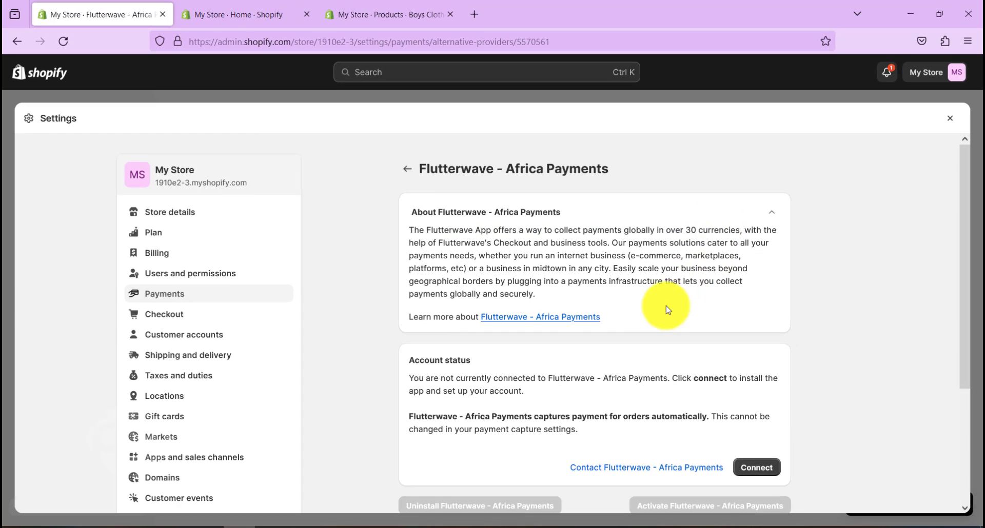
pyautogui.scroll(-3, 636, 354)
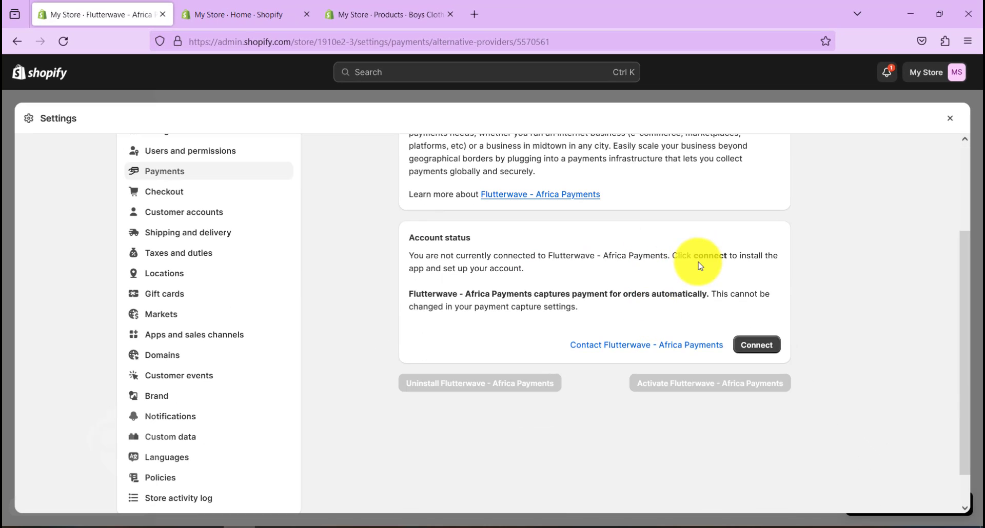
pyautogui.scroll(1, 729, 329)
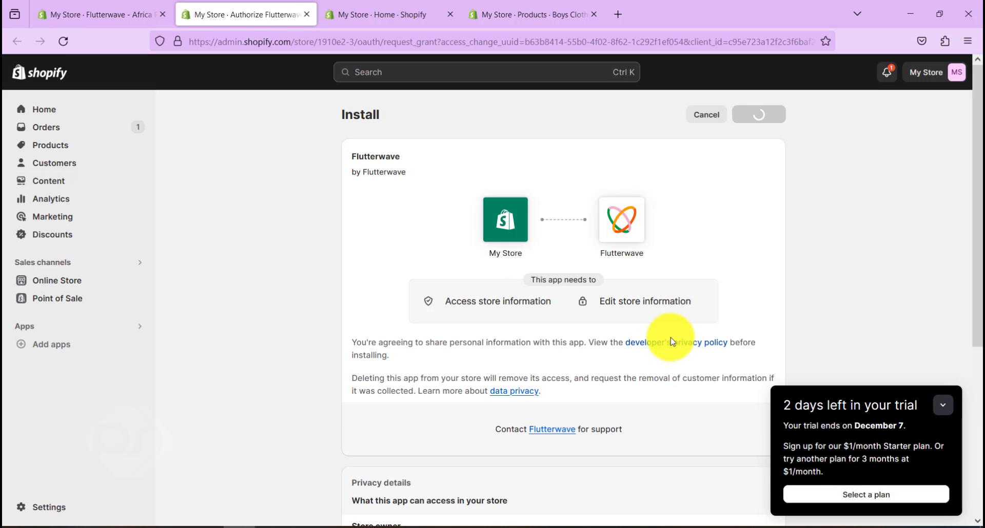
# Dismiss the trial reminder, review the permissions, and install the Flutterwave app on the store
pyautogui.click(943, 405)
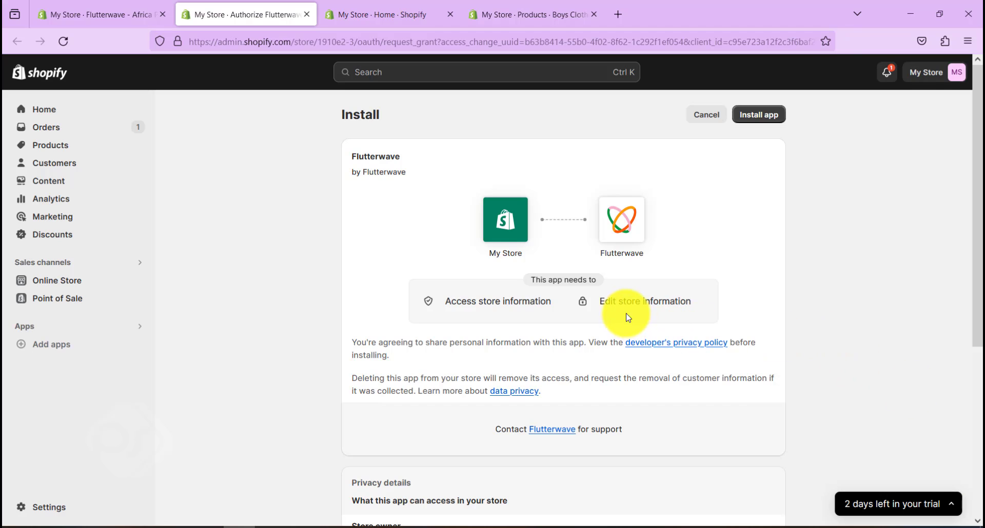
pyautogui.scroll(-4, 626, 316)
pyautogui.scroll(-1, 625, 313)
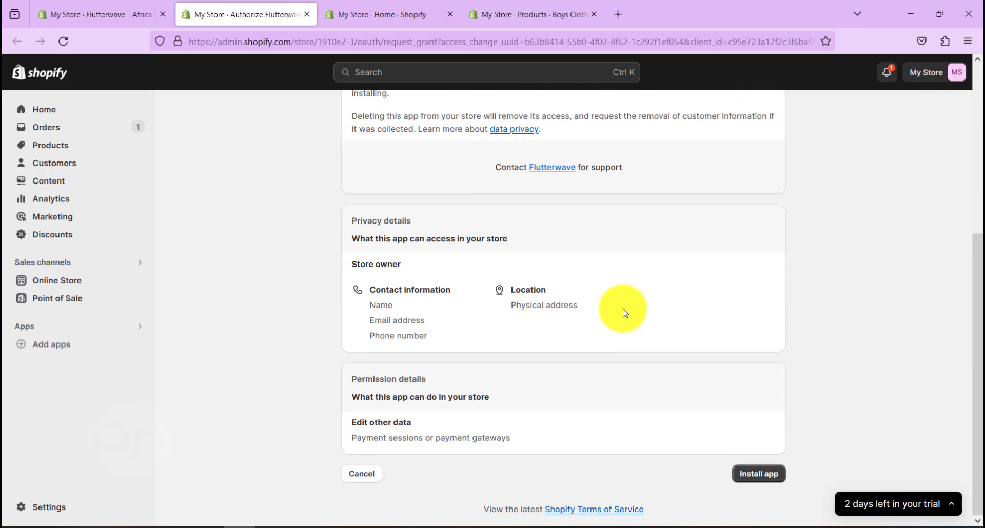
pyautogui.click(758, 476)
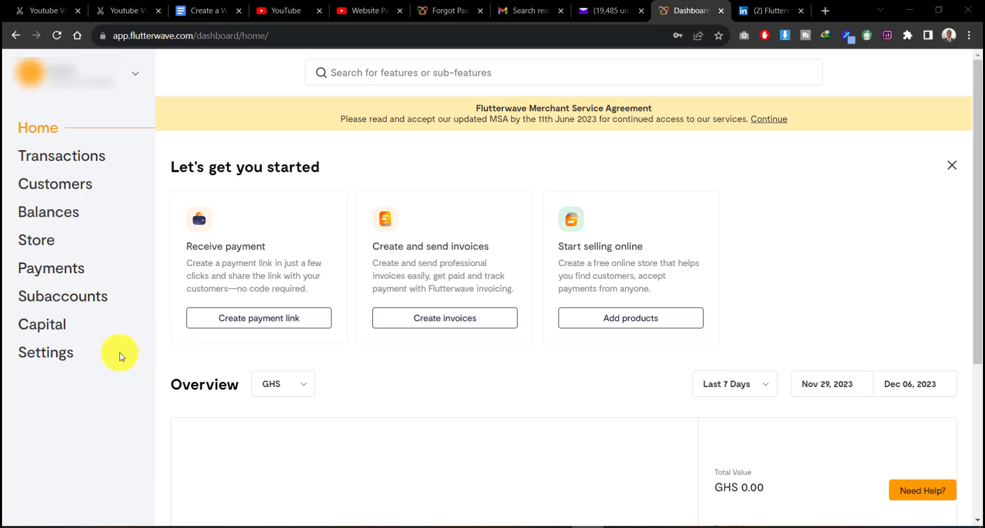
# Copy the test public key from Settings > API keys > Test API keys in the Flutterwave dashboard
pyautogui.click(48, 359)
pyautogui.click(50, 403)
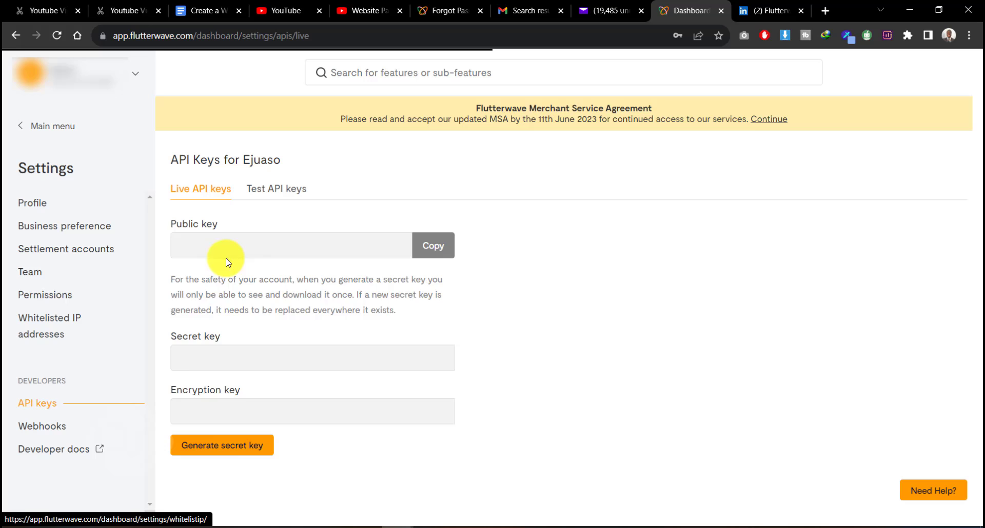
pyautogui.click(275, 190)
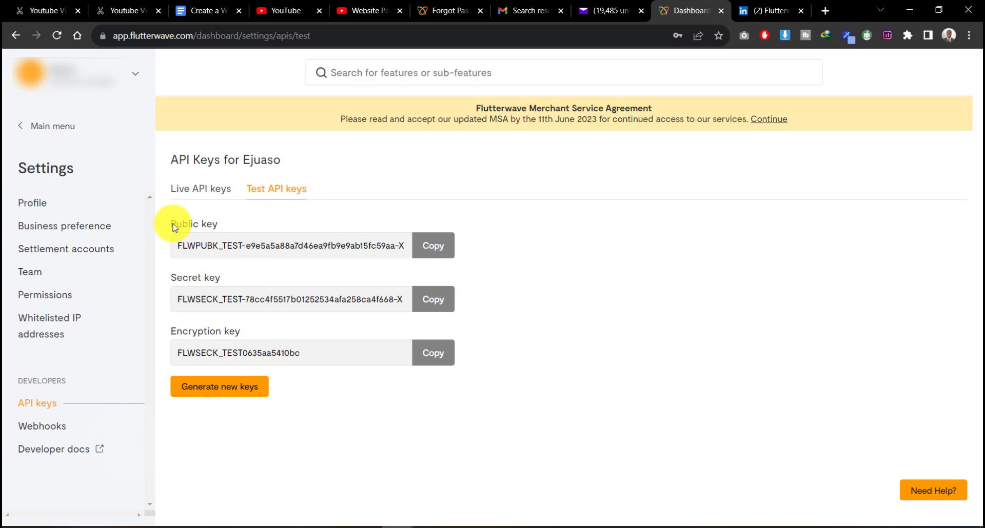
pyautogui.click(437, 251)
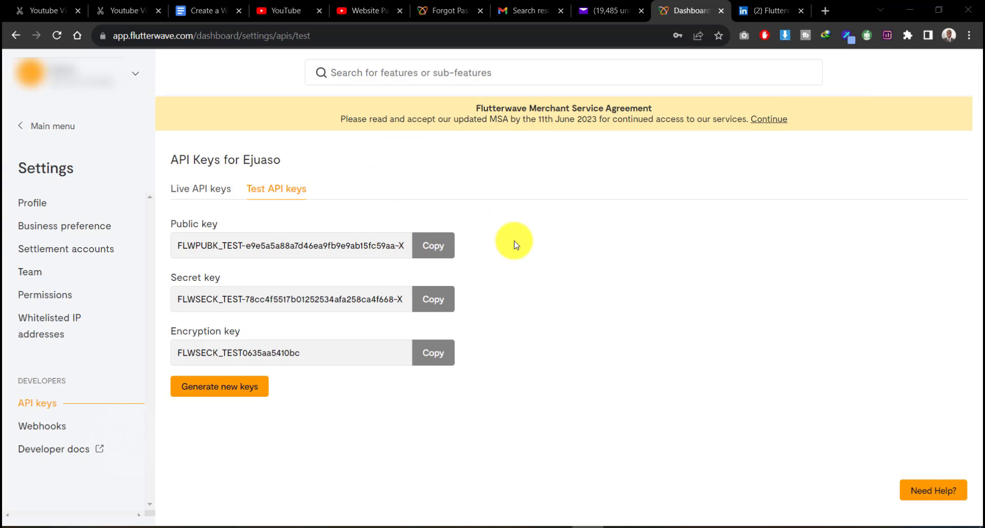
pyautogui.click(440, 244)
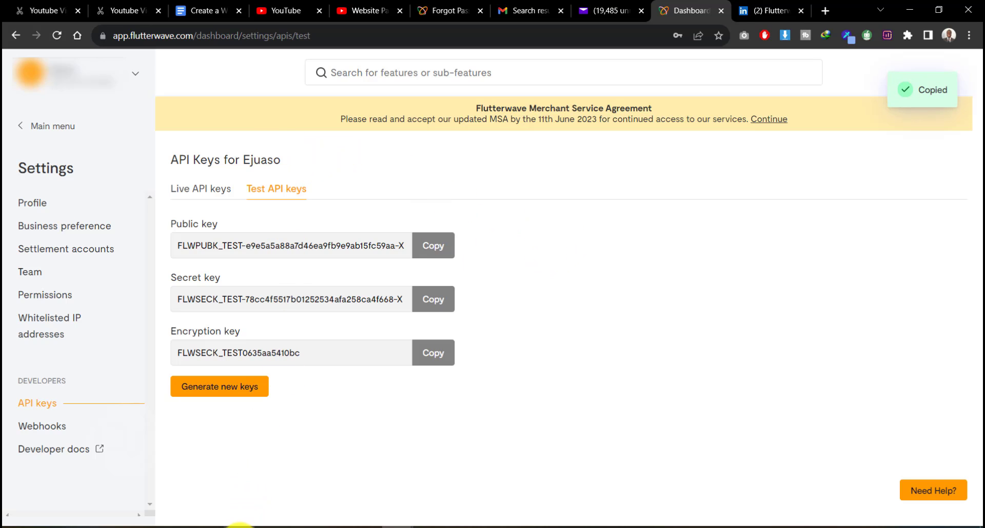
# Paste the test public key into the Test Public Key field of Flutterwave Payment Settings
pyautogui.click(241, 523)
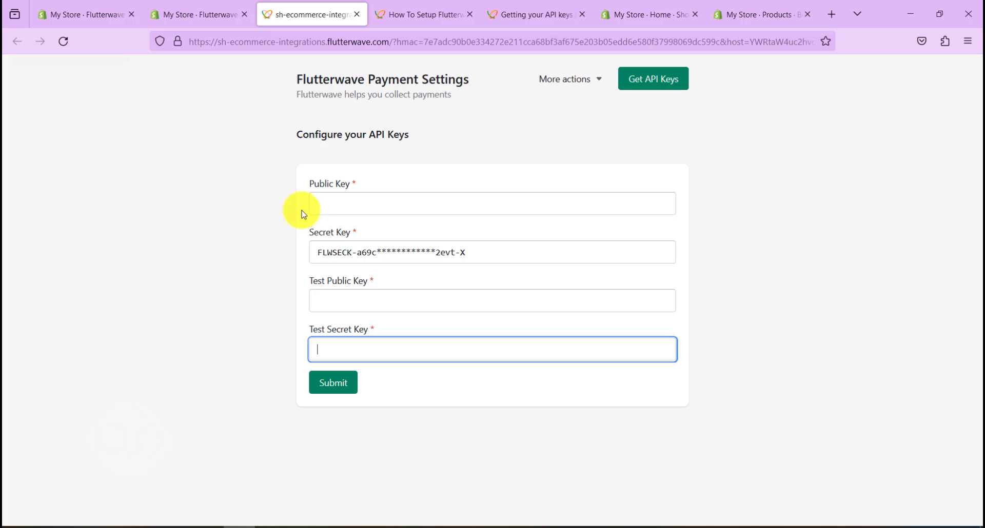
pyautogui.click(345, 203)
pyautogui.click(348, 297)
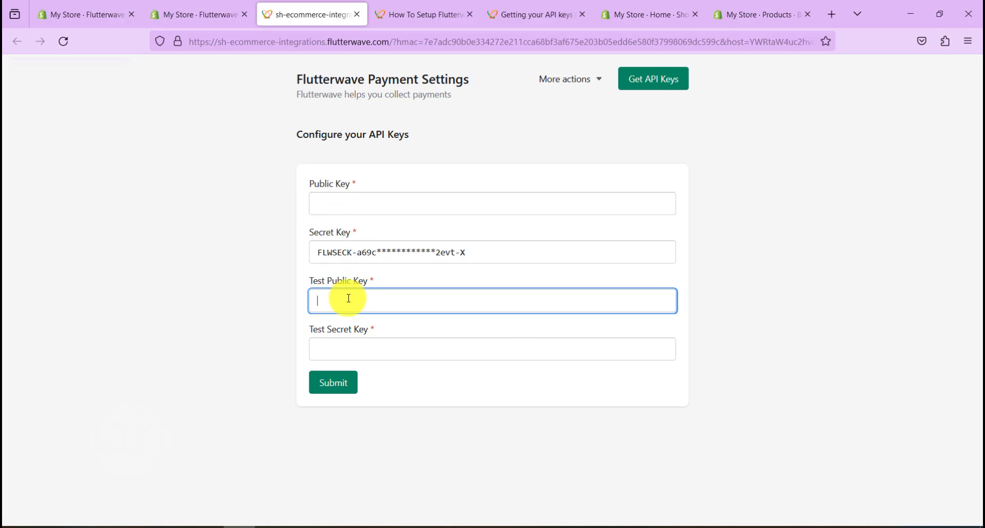
pyautogui.rightClick(348, 303)
pyautogui.click(389, 403)
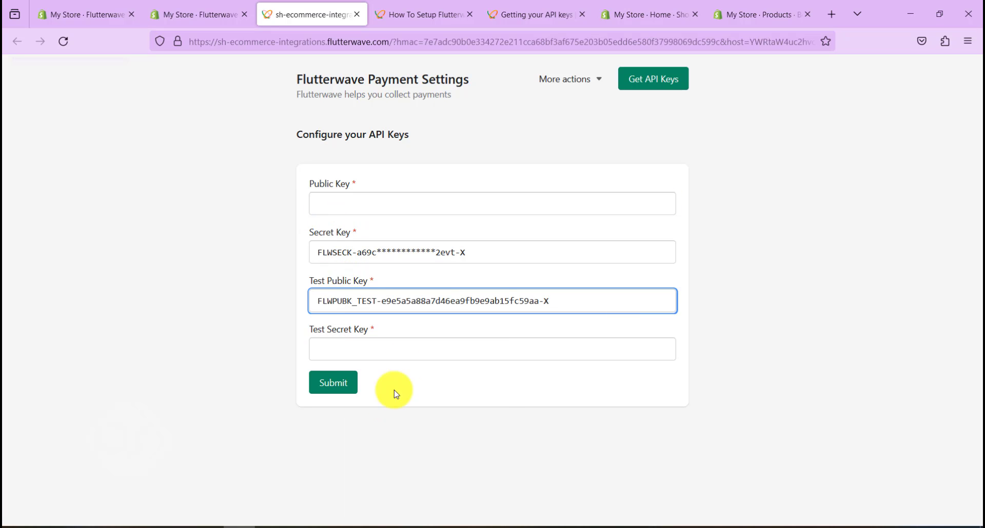
# Copy the test secret key from the dashboard and paste it into the Test Secret Key field
pyautogui.moveTo(389, 523)
pyautogui.click(358, 509)
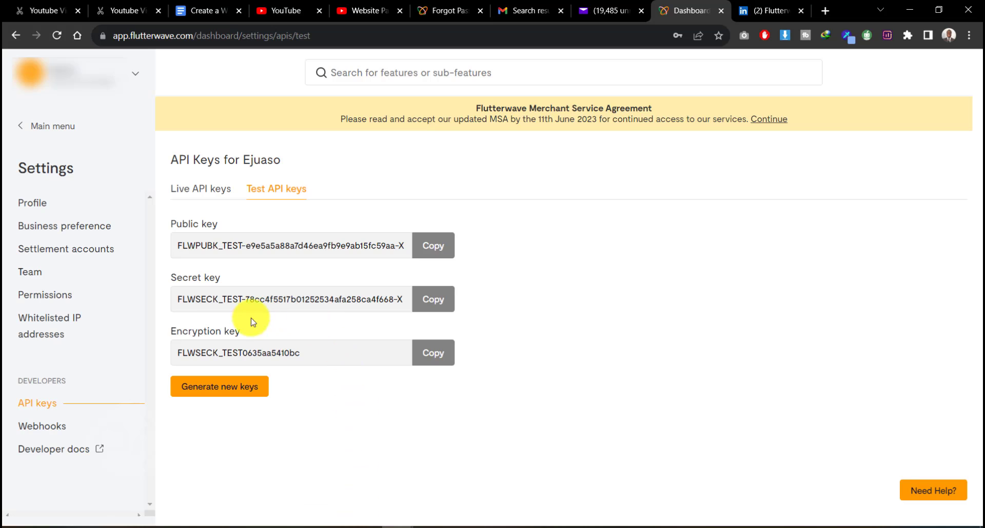
pyautogui.click(433, 301)
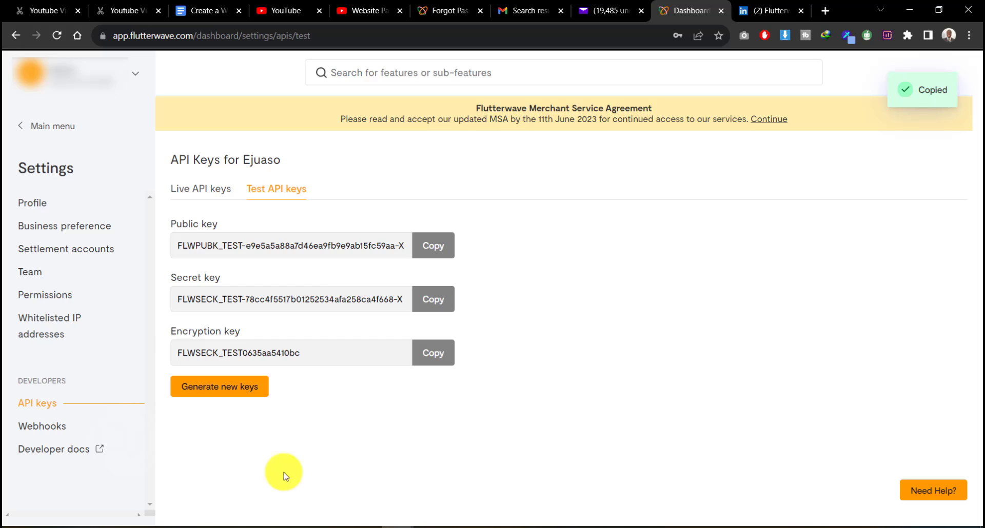
pyautogui.click(228, 522)
pyautogui.click(351, 353)
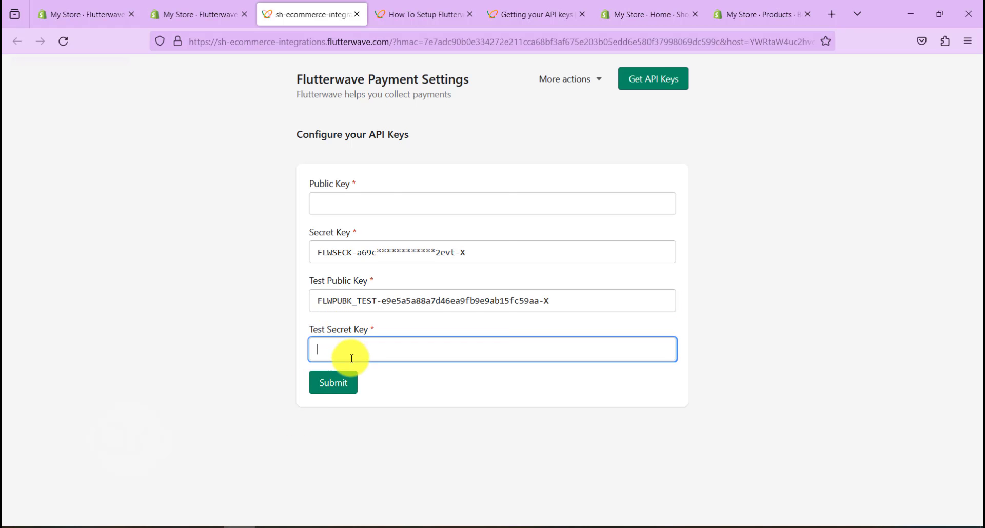
pyautogui.rightClick(351, 353)
pyautogui.click(403, 208)
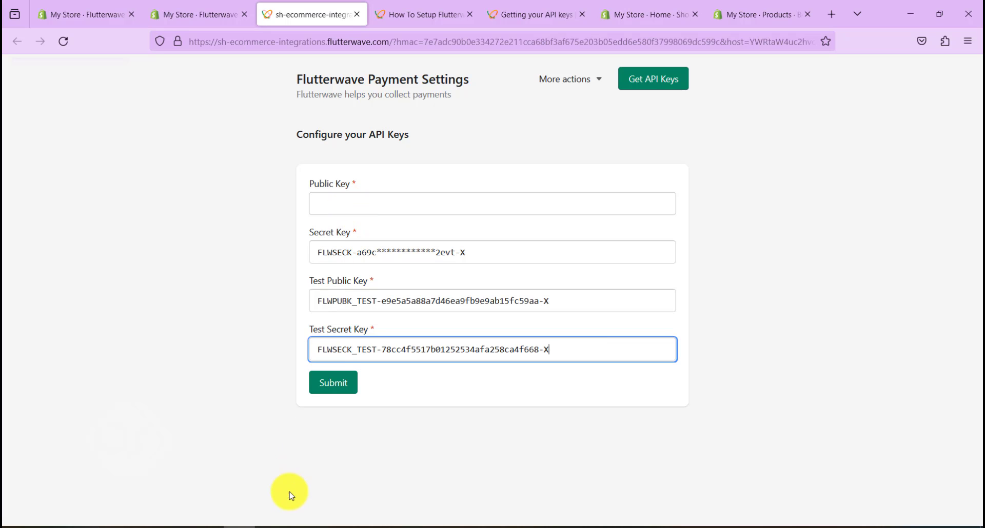
# Bring up the live API keys in the Flutterwave dashboard window
pyautogui.click(395, 526)
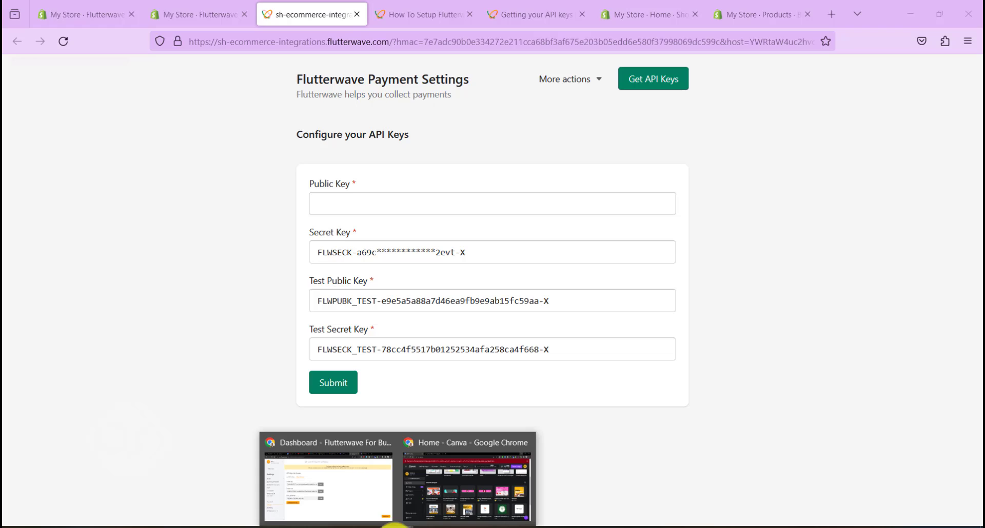
pyautogui.click(339, 488)
pyautogui.click(199, 192)
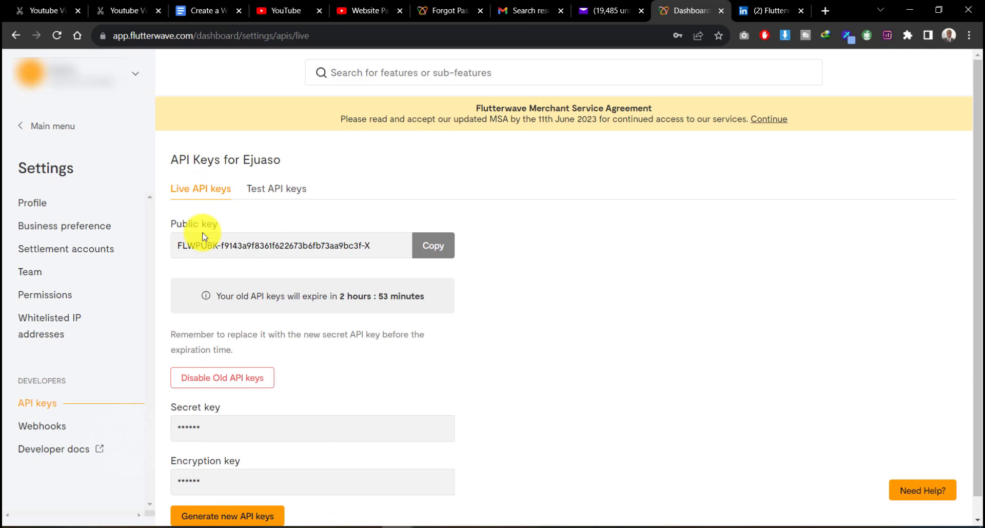
# Copy the live public key and paste it into the Payment Settings Public Key field
pyautogui.click(427, 251)
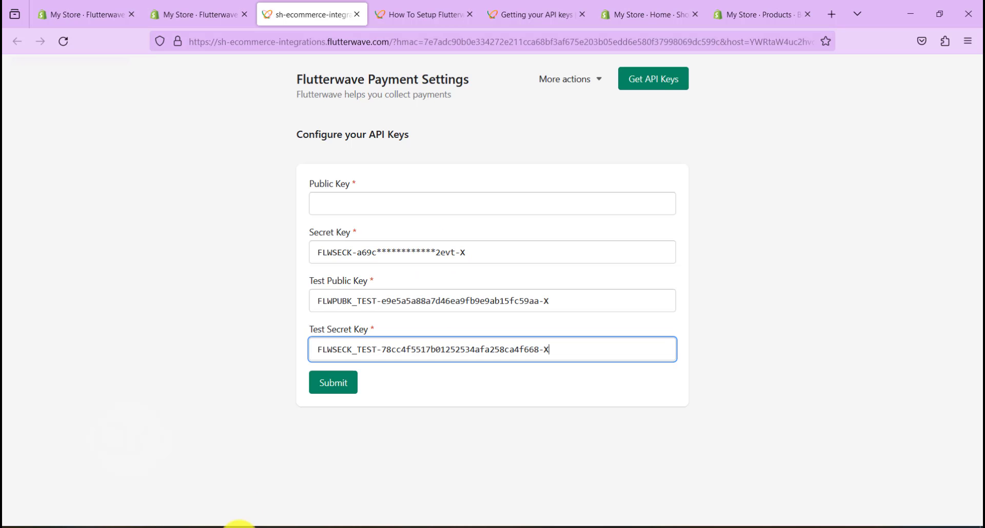
pyautogui.click(237, 525)
pyautogui.click(337, 207)
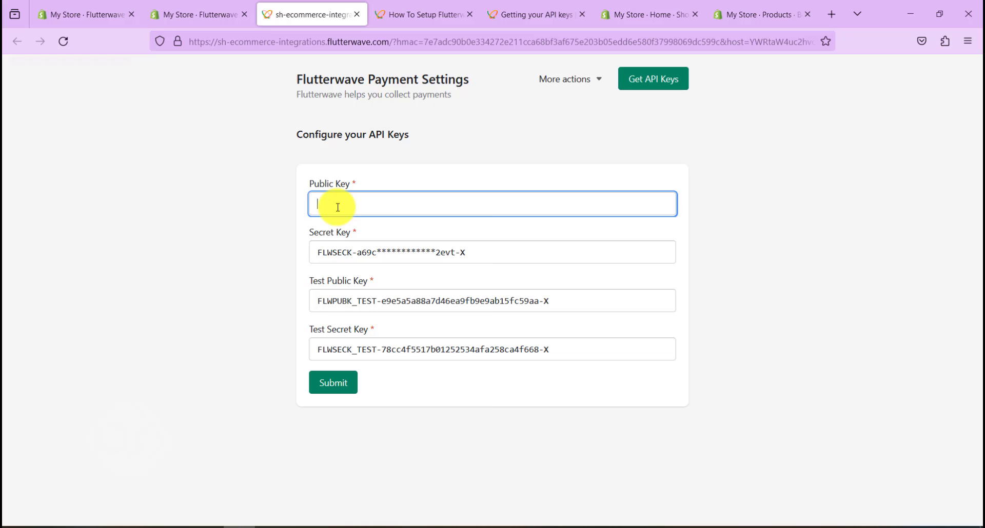
pyautogui.rightClick(337, 207)
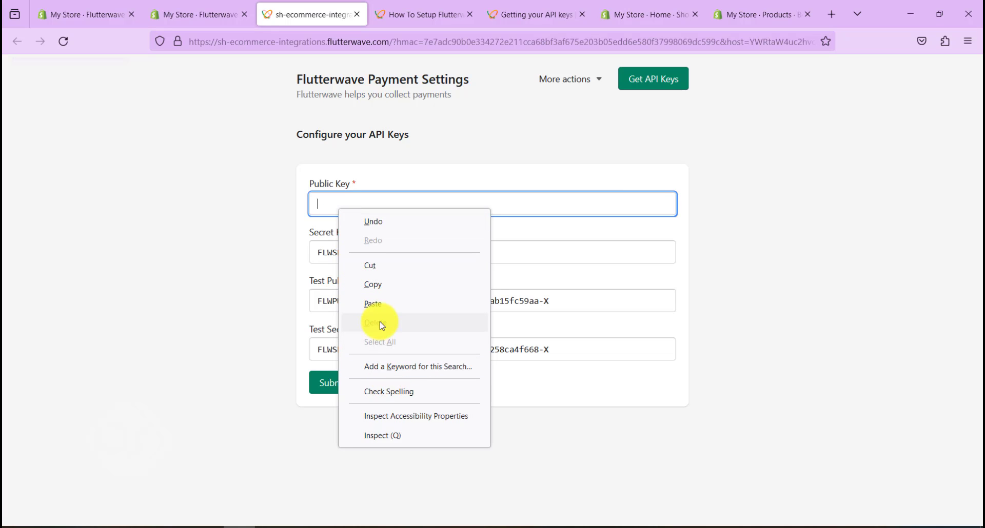
pyautogui.click(373, 303)
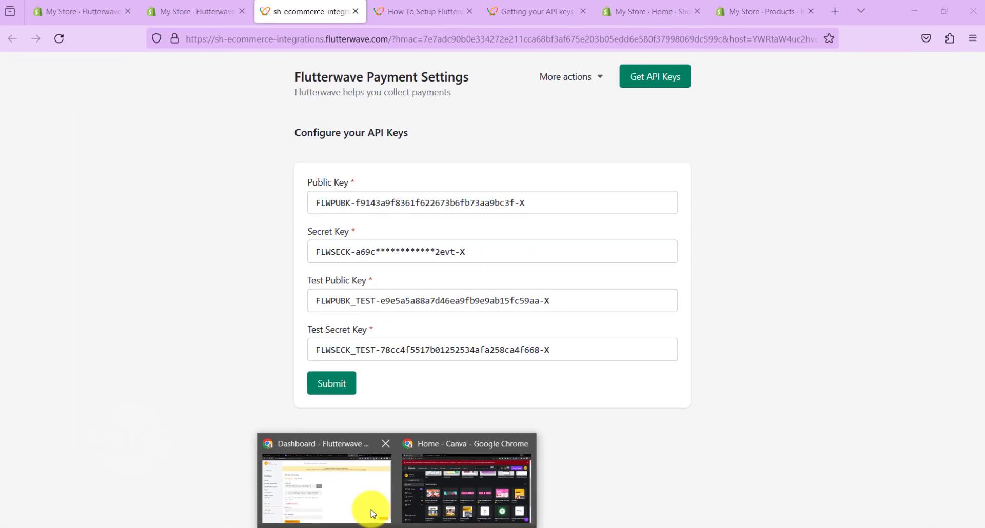
pyautogui.click(365, 506)
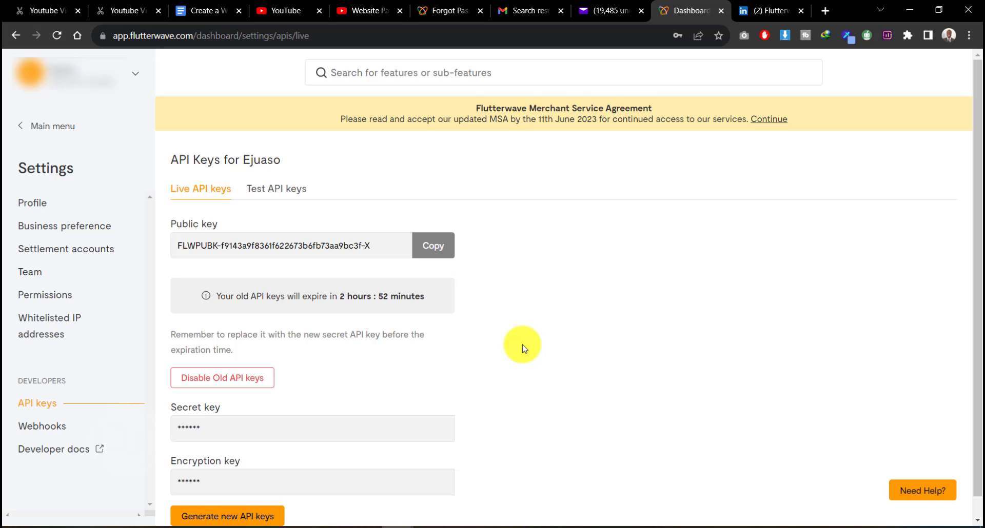
# Scroll down and select the masked live secret key field on the dashboard's API keys page
pyautogui.scroll(-1, 523, 349)
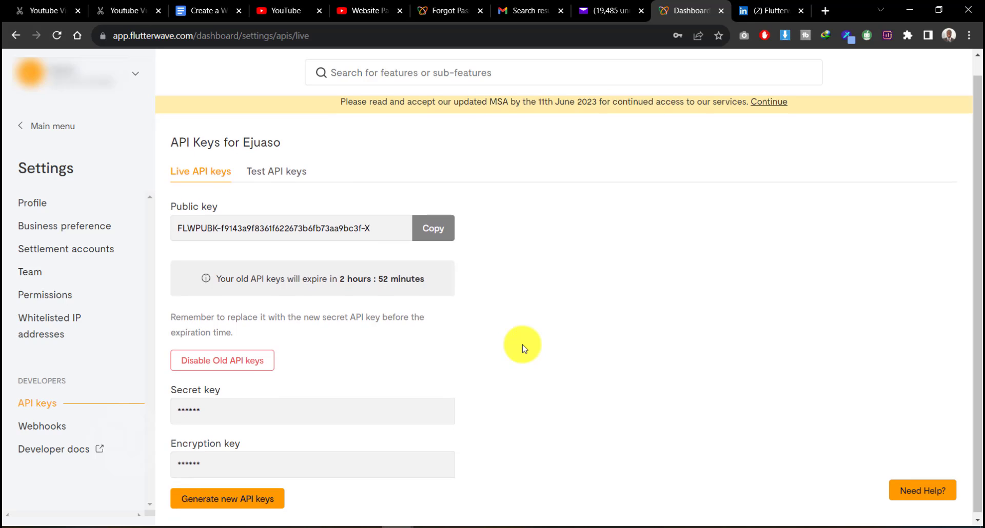
pyautogui.click(205, 409)
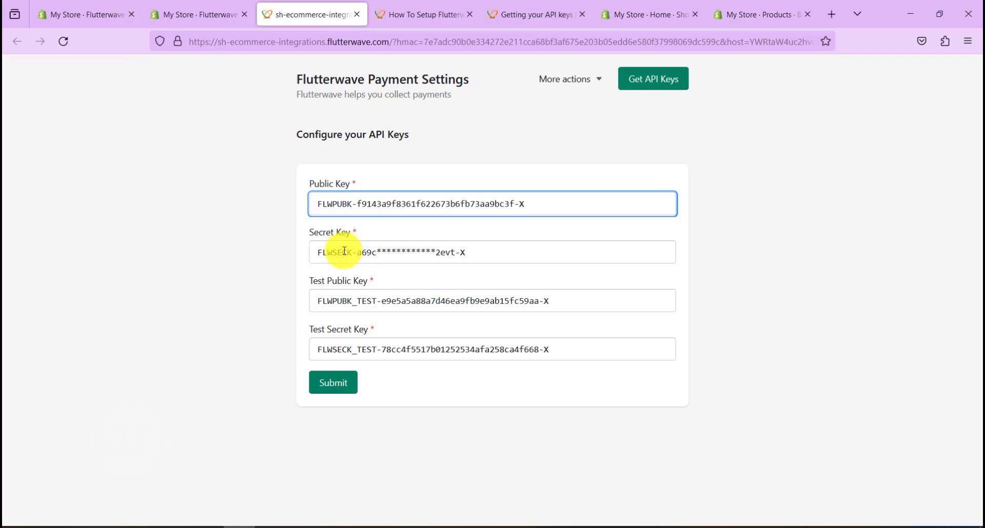
# Review the Secret Key value against the live API keys in the dashboard
pyautogui.moveTo(465, 255); pyautogui.dragTo(312, 255)
pyautogui.click(378, 251)
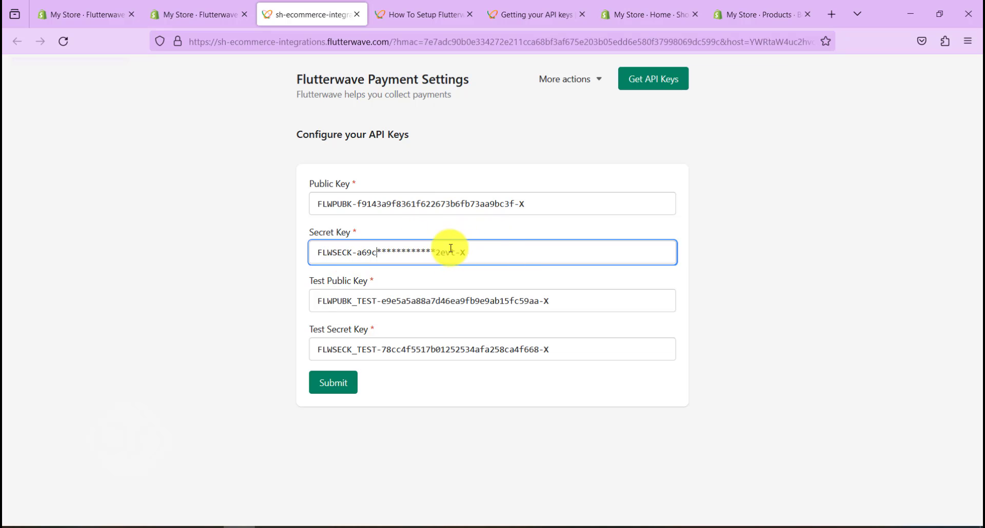
pyautogui.moveTo(391, 523)
pyautogui.click(345, 484)
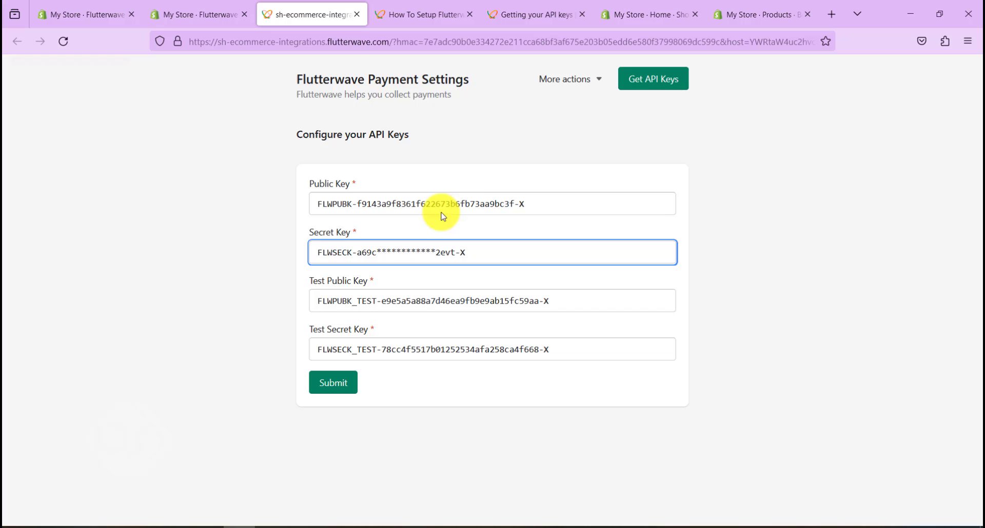
# Submit the API keys and reload the page to confirm they were saved
pyautogui.click(336, 387)
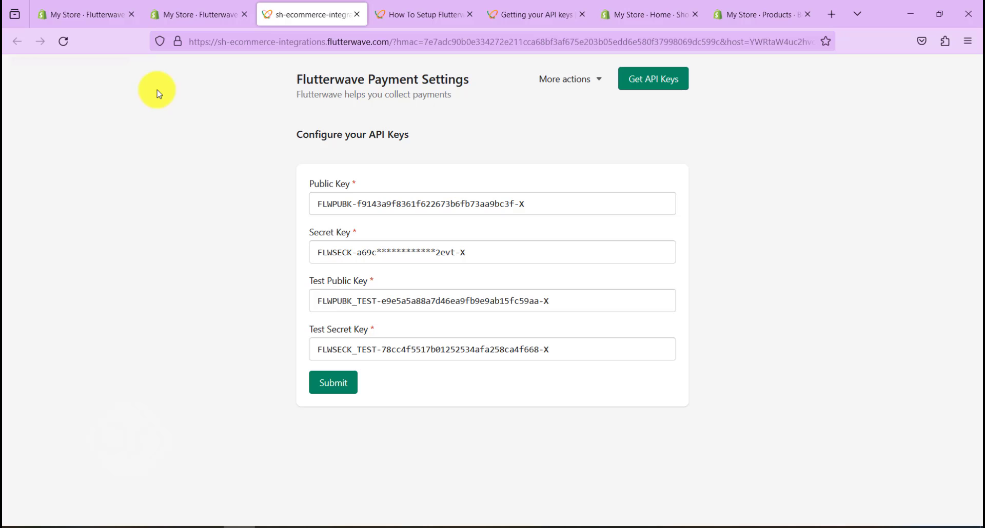
pyautogui.click(63, 42)
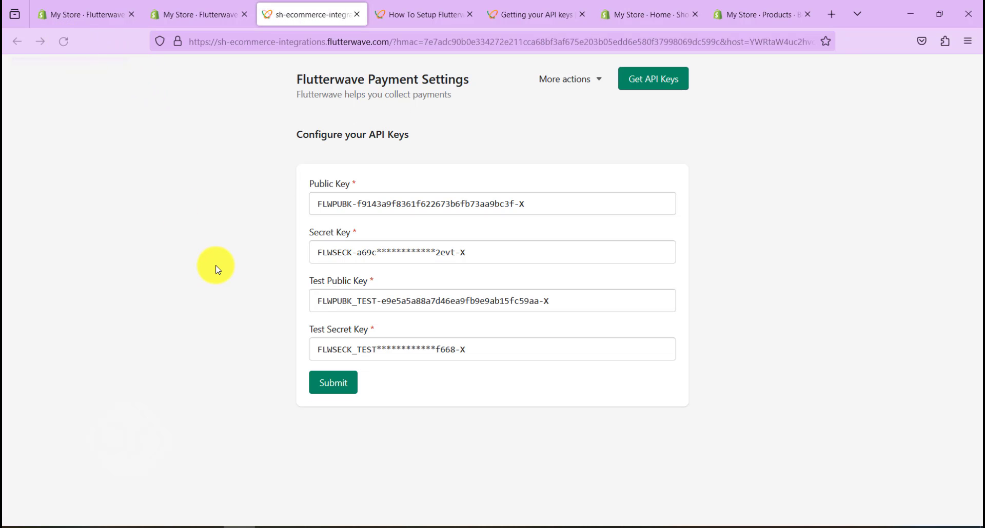
pyautogui.click(206, 14)
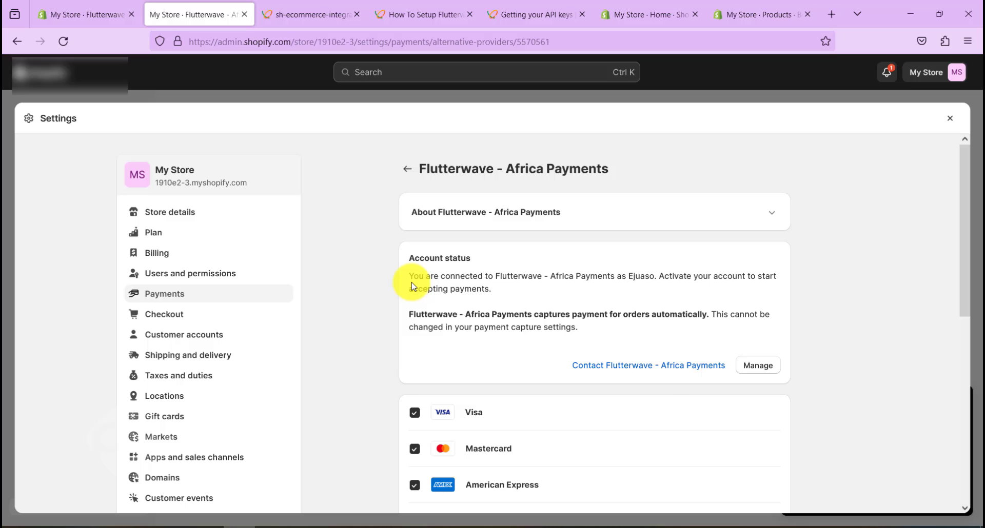
# Tick Enable test mode in the Flutterwave - Africa Payments settings
pyautogui.scroll(-4, 415, 313)
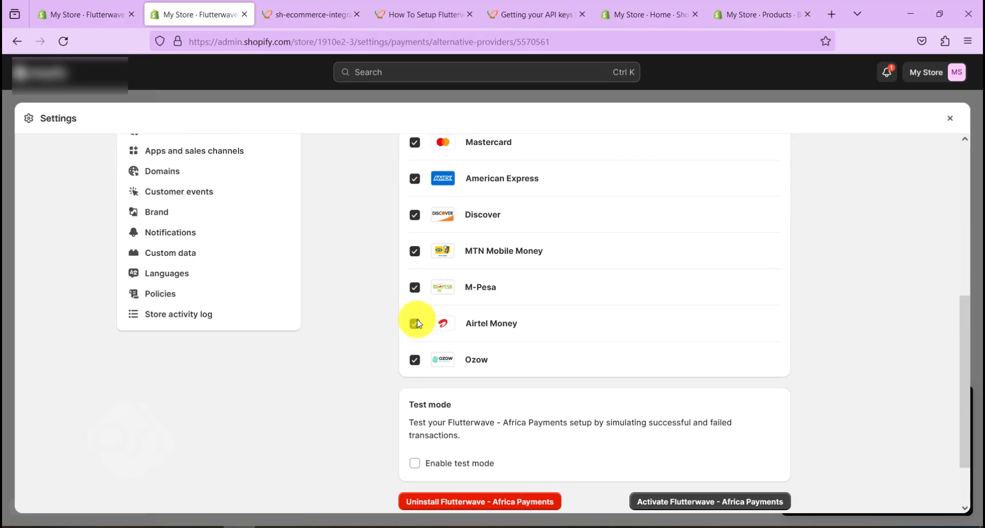
pyautogui.scroll(2, 414, 318)
pyautogui.scroll(-1, 415, 318)
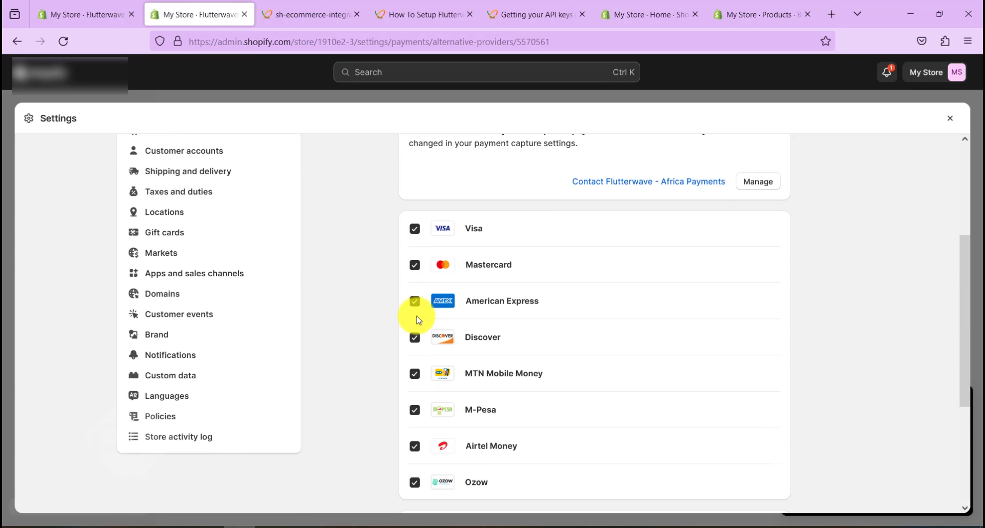
pyautogui.scroll(-3, 416, 318)
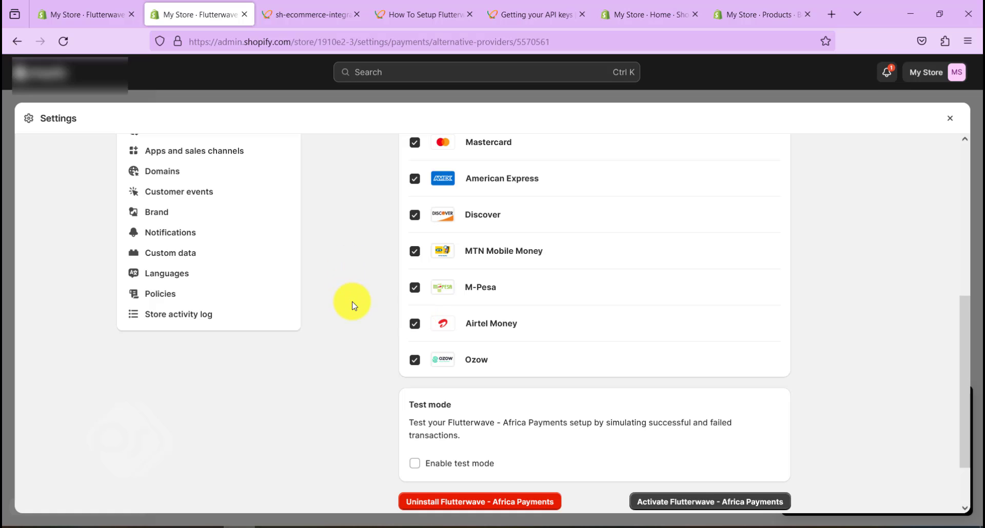
pyautogui.scroll(3, 354, 305)
pyautogui.scroll(-3, 363, 291)
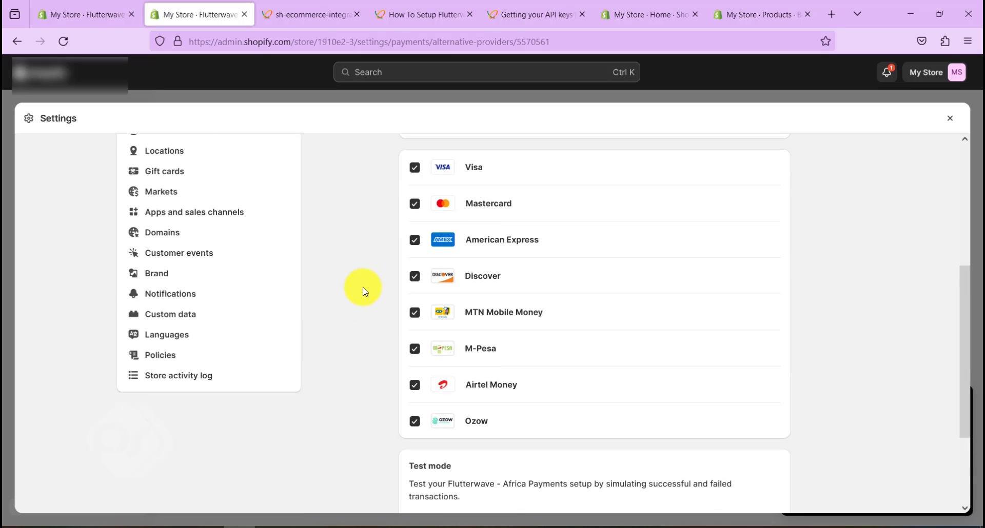
pyautogui.scroll(-1, 365, 291)
pyautogui.scroll(3, 365, 291)
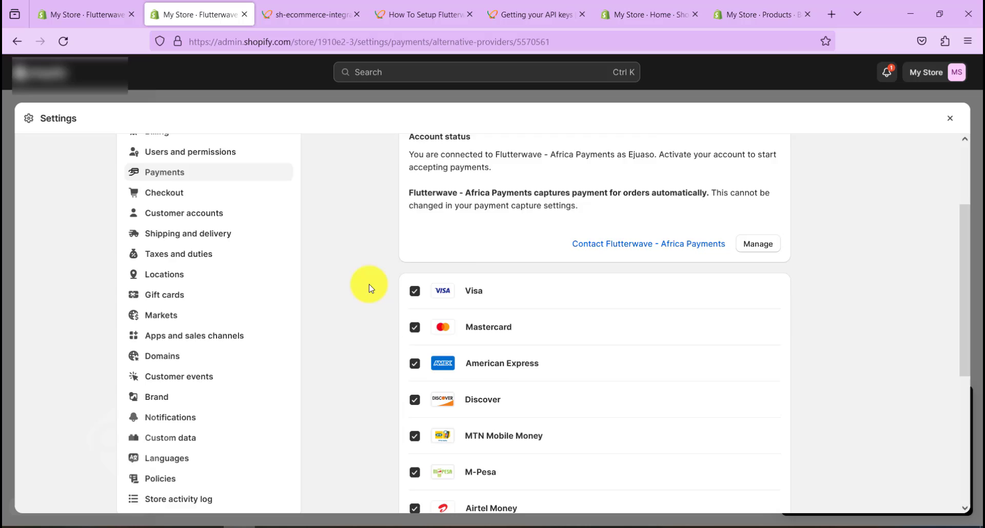
pyautogui.scroll(-1, 370, 290)
pyautogui.scroll(-4, 605, 257)
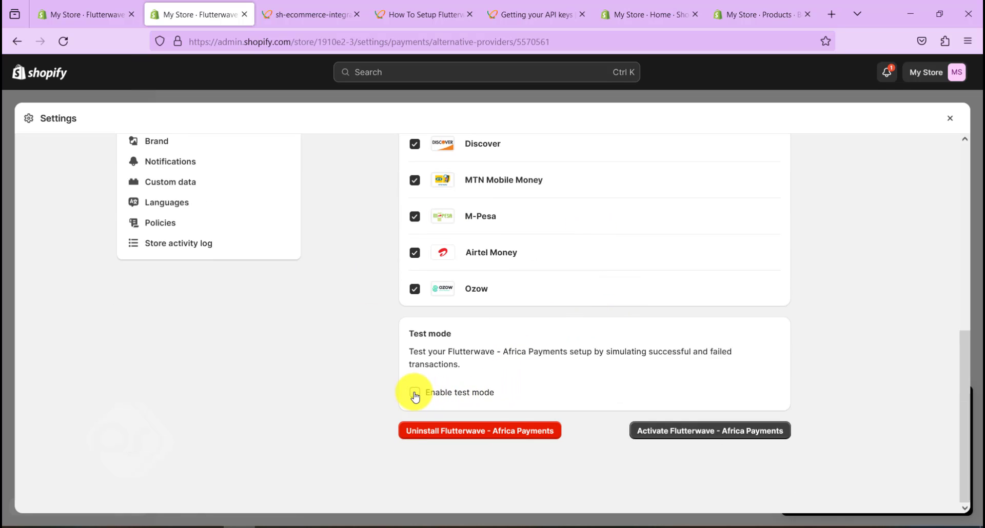
pyautogui.click(457, 396)
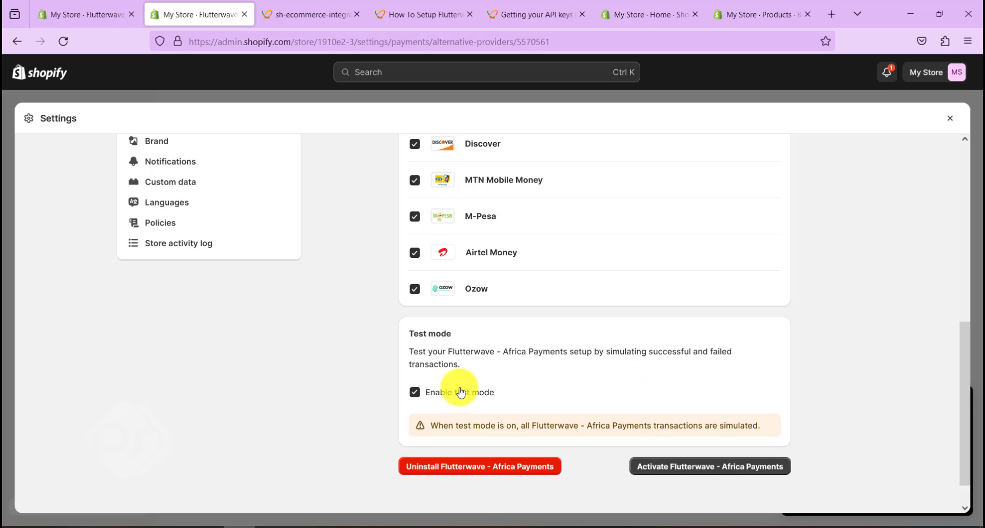
# Activate Flutterwave - Africa Payments for the store
pyautogui.scroll(-1, 575, 380)
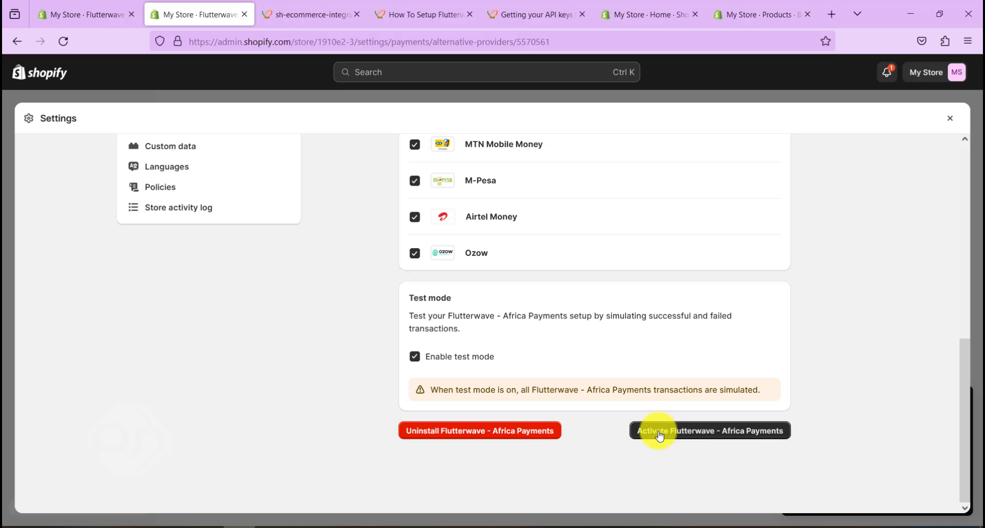
pyautogui.click(725, 436)
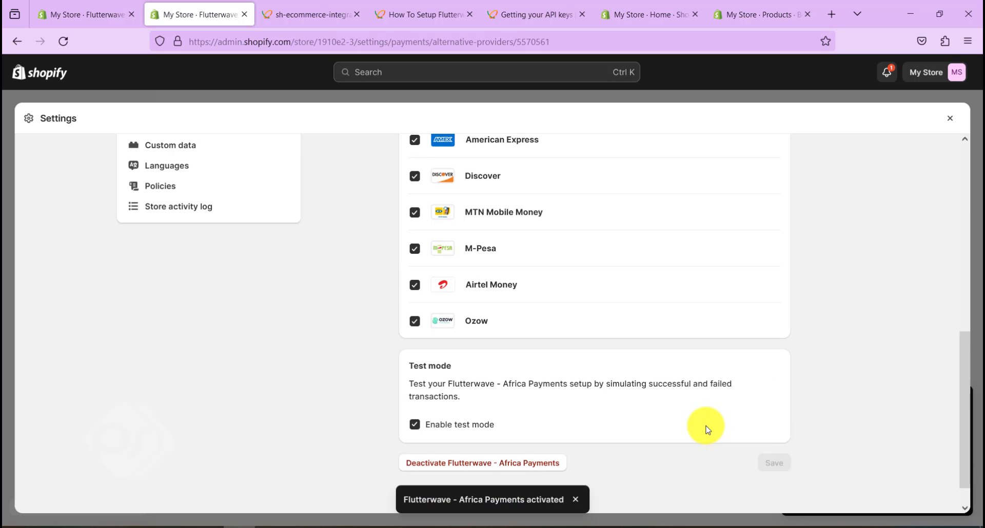
pyautogui.scroll(8, 706, 426)
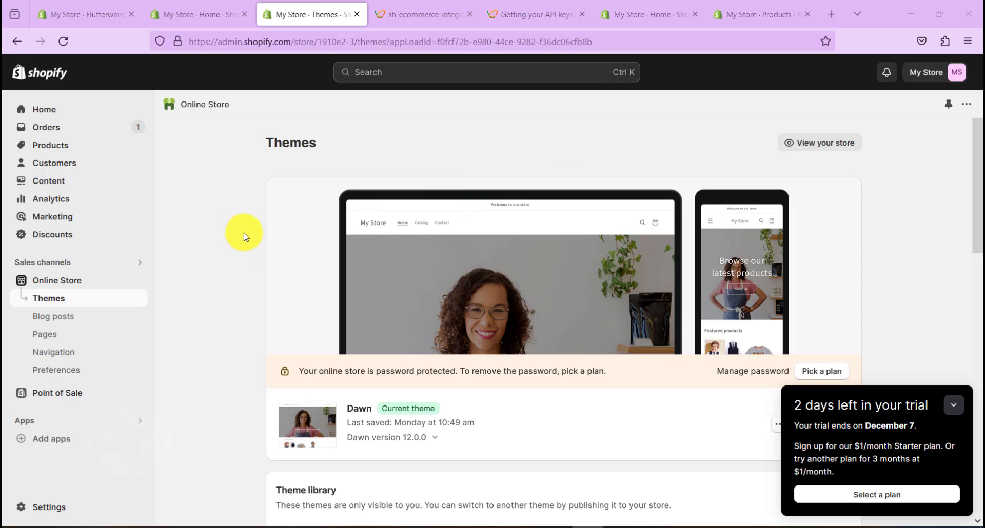
# Open the live storefront in a new tab
pyautogui.scroll(-2, 235, 299)
pyautogui.scroll(2, 235, 299)
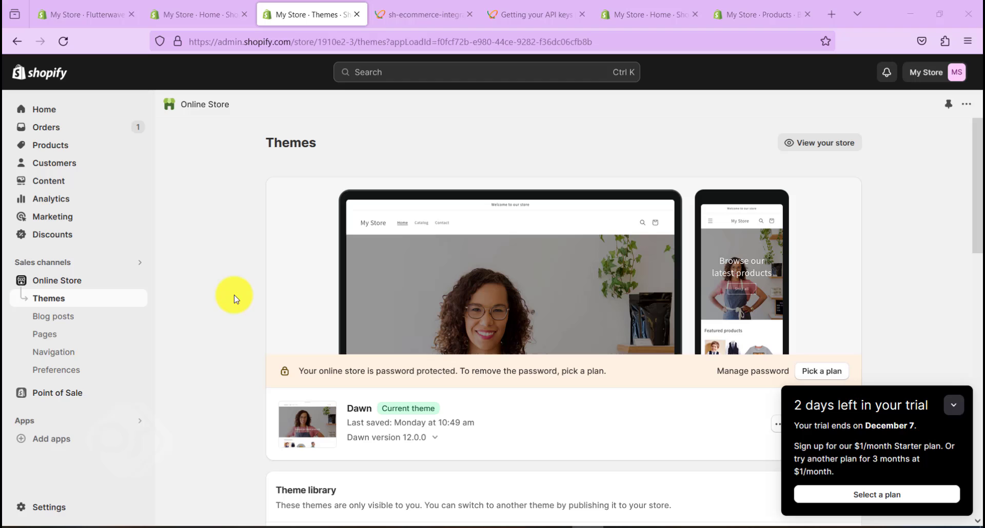
pyautogui.scroll(-2, 235, 299)
pyautogui.scroll(2, 235, 299)
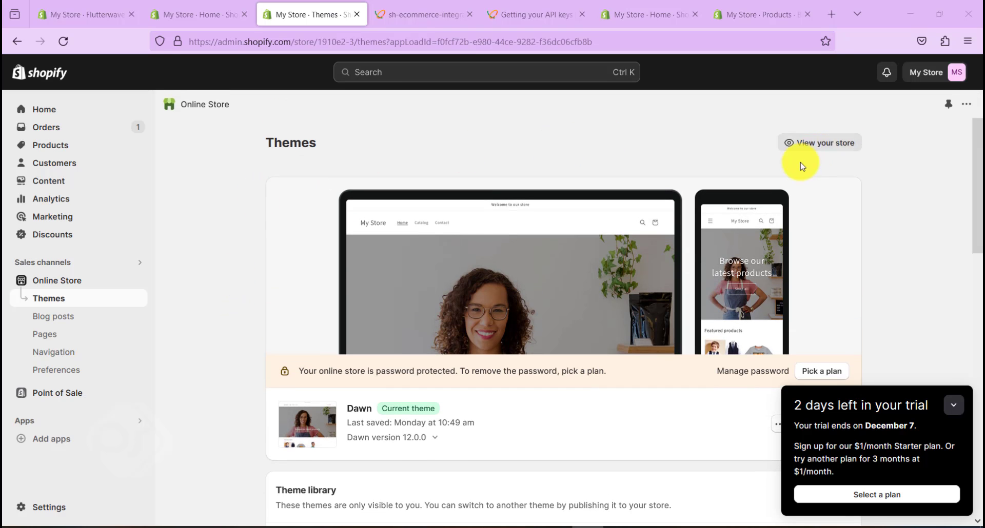
pyautogui.click(811, 143)
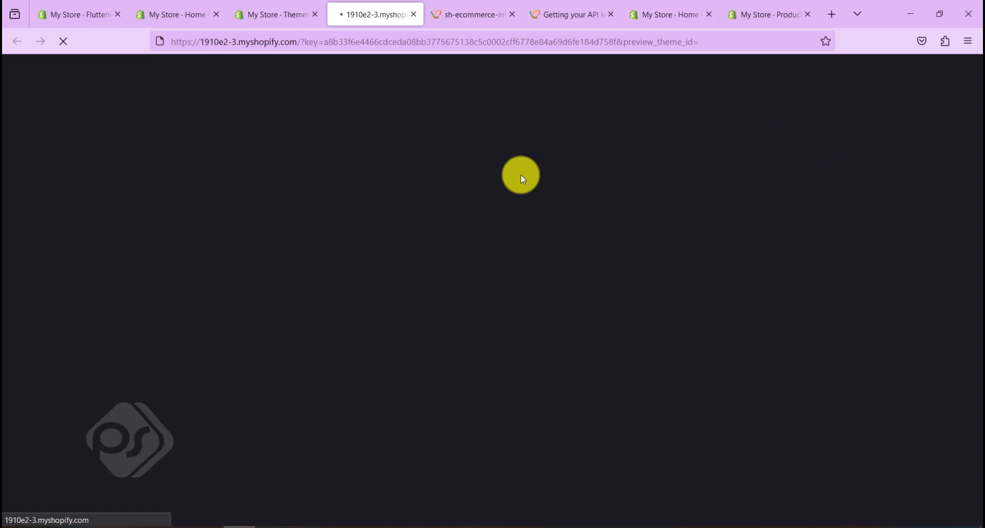
# Find Boys Werar sold out, then open Boys Wear 2 and choose Buy it now
pyautogui.scroll(-10, 532, 226)
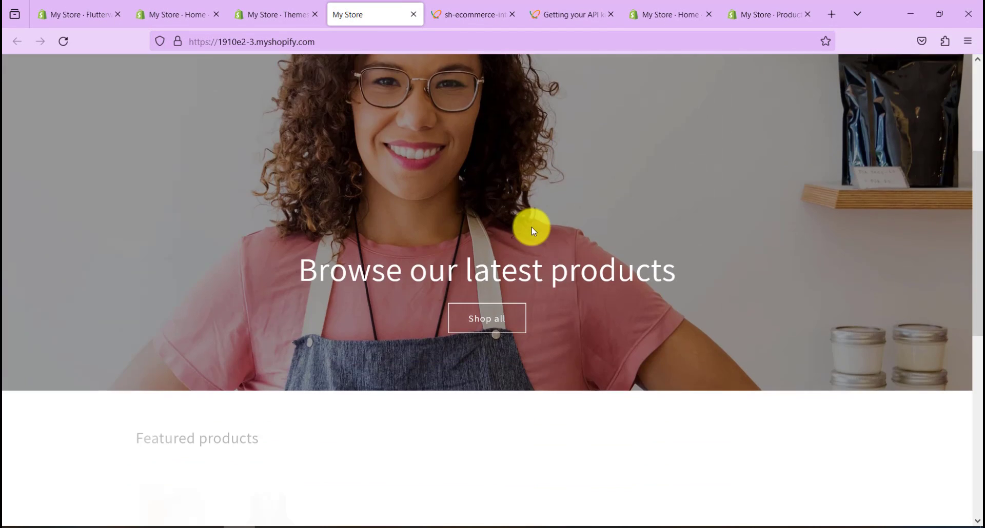
pyautogui.click(600, 190)
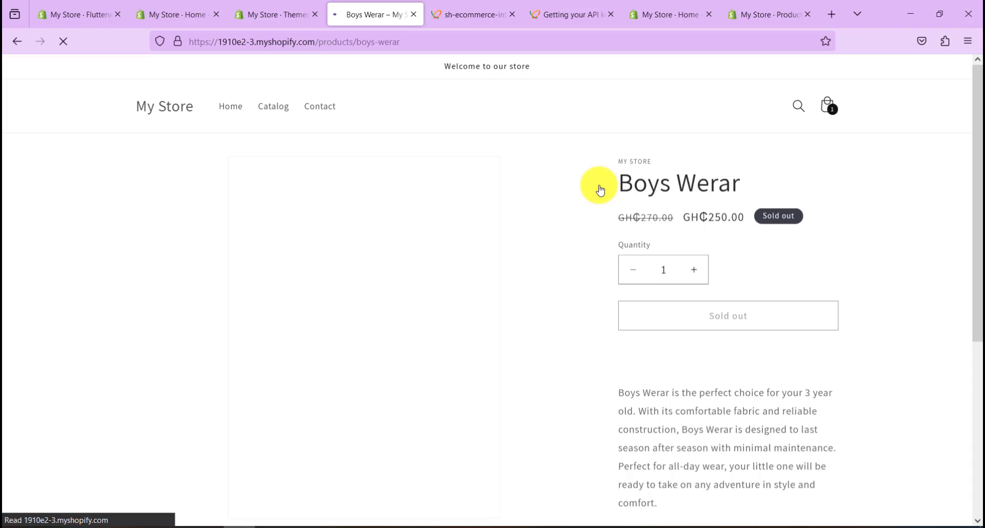
pyautogui.scroll(-3, 574, 209)
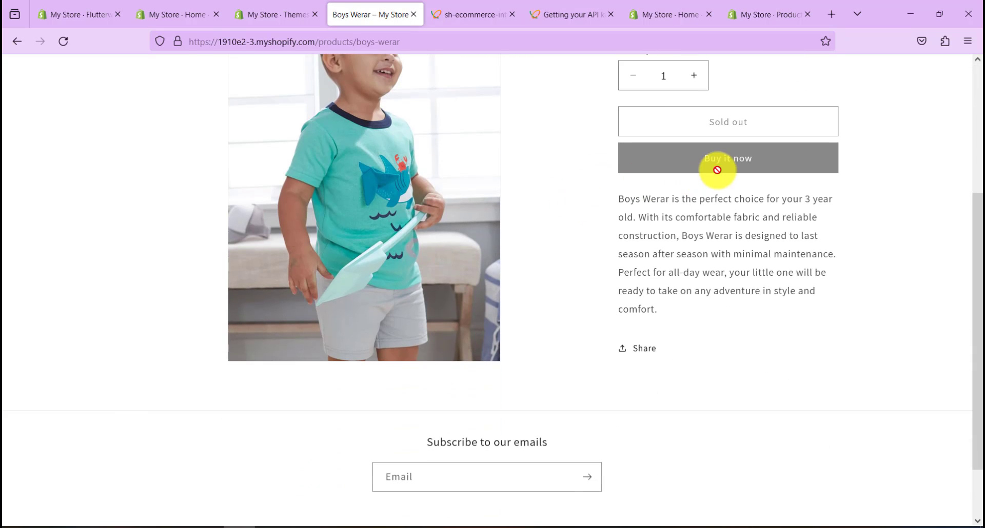
pyautogui.scroll(4, 510, 286)
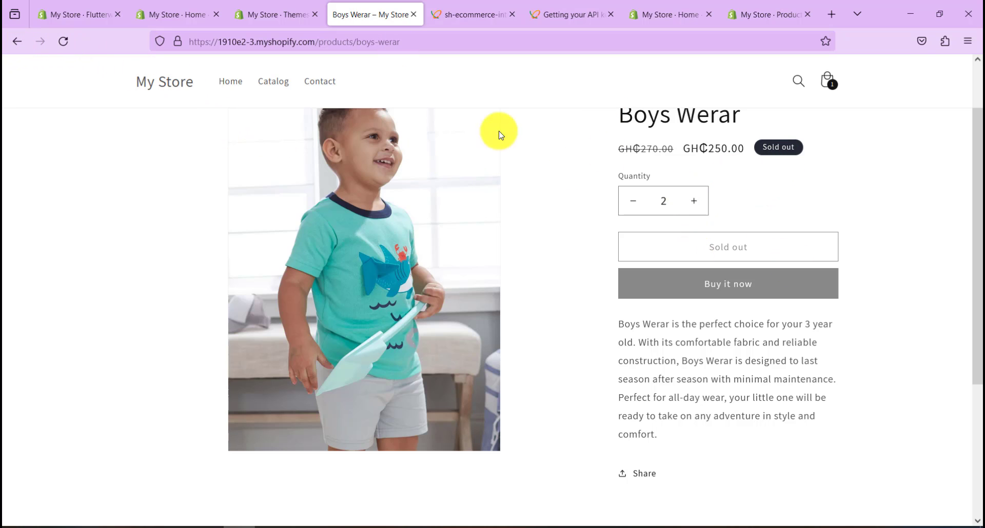
pyautogui.click(17, 41)
pyautogui.click(433, 226)
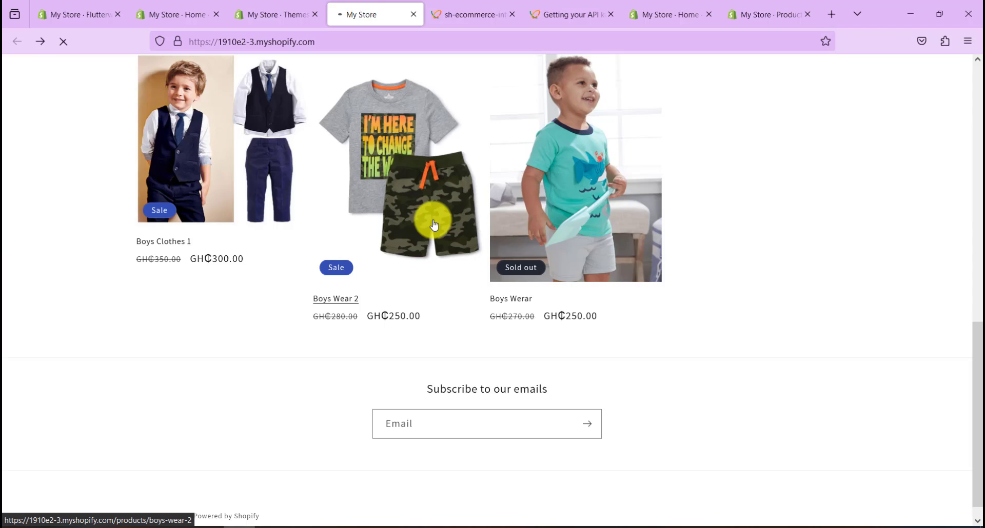
pyautogui.click(731, 353)
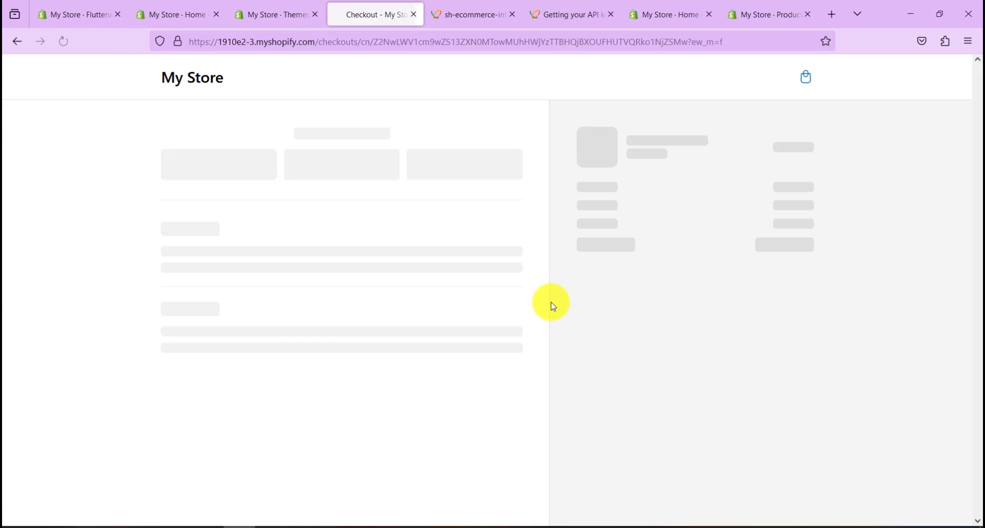
# Choose Flutterwave as the checkout payment method and attempt to submit the order
pyautogui.scroll(-3, 549, 306)
pyautogui.scroll(-4, 549, 306)
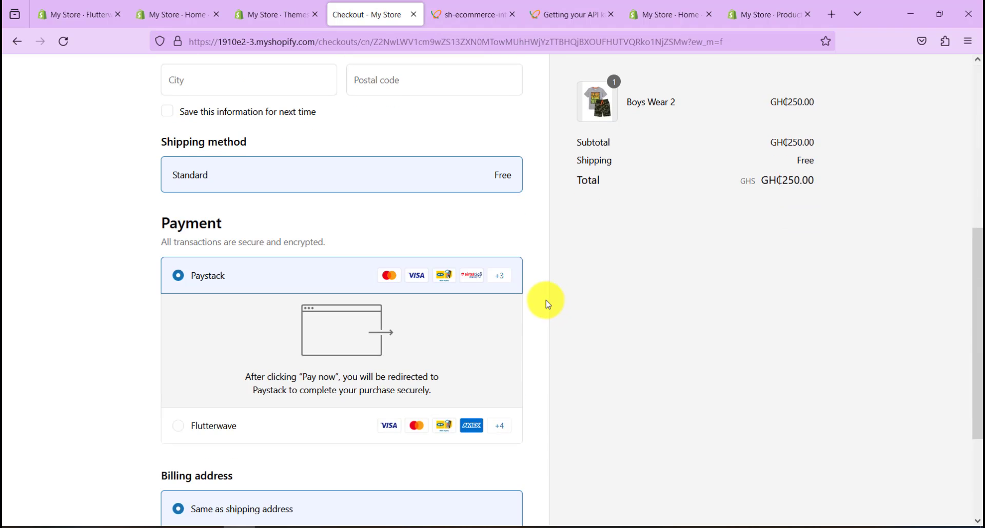
pyautogui.scroll(-3, 548, 304)
pyautogui.click(234, 298)
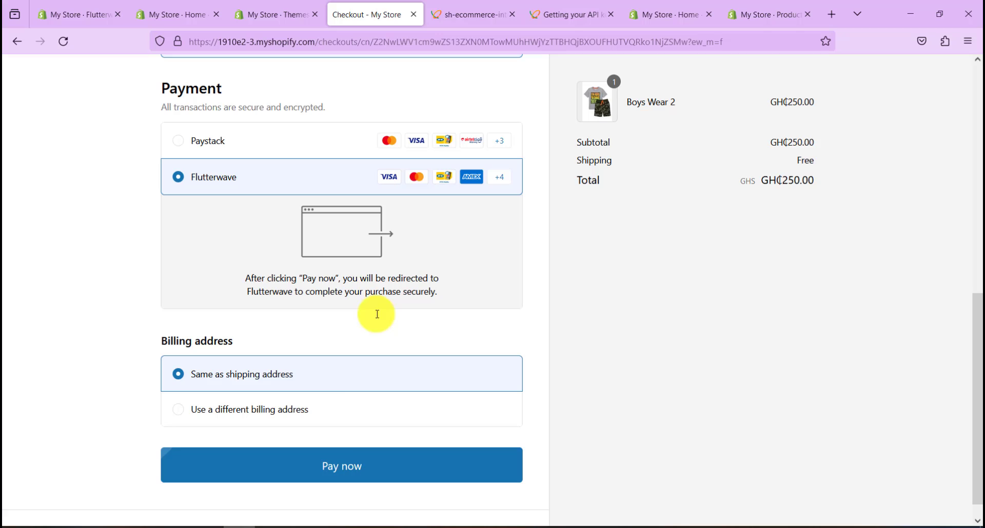
pyautogui.click(352, 468)
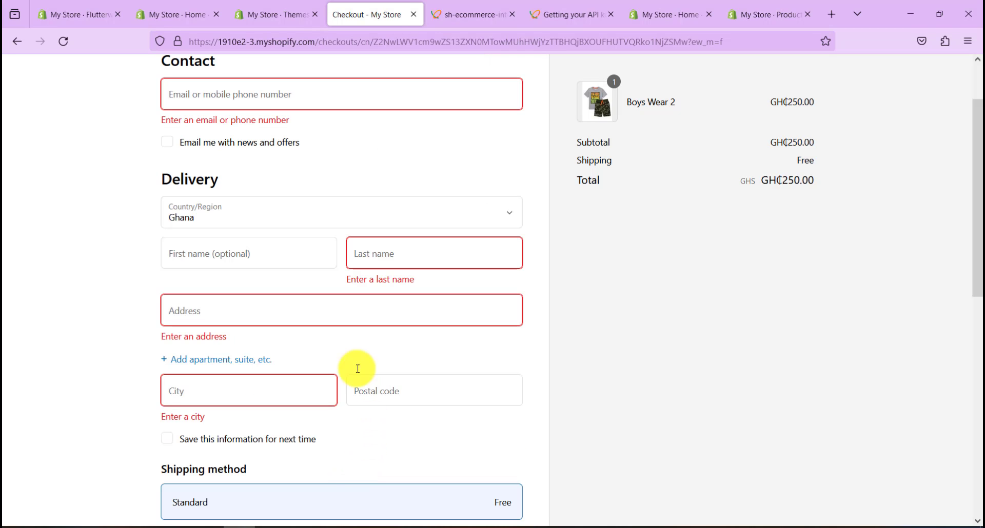
# Fill in the buyer's phone number, last name, delivery address and city Accra
pyautogui.click(231, 89)
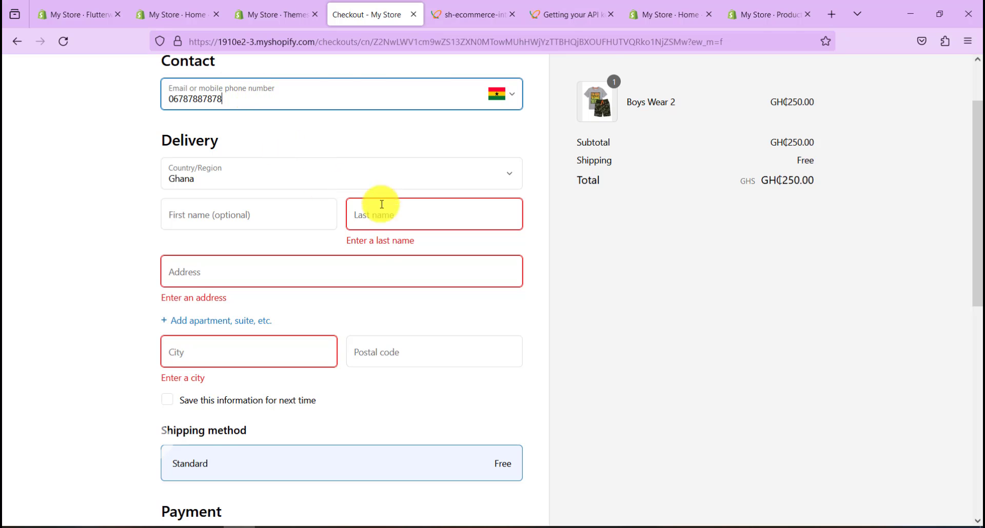
pyautogui.click(395, 215)
pyautogui.write('yarko')
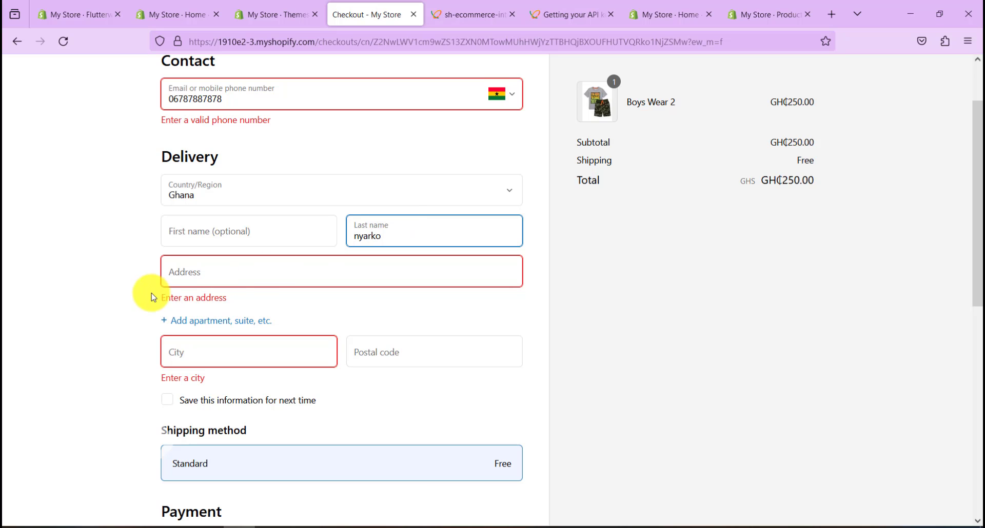
pyautogui.click(185, 276)
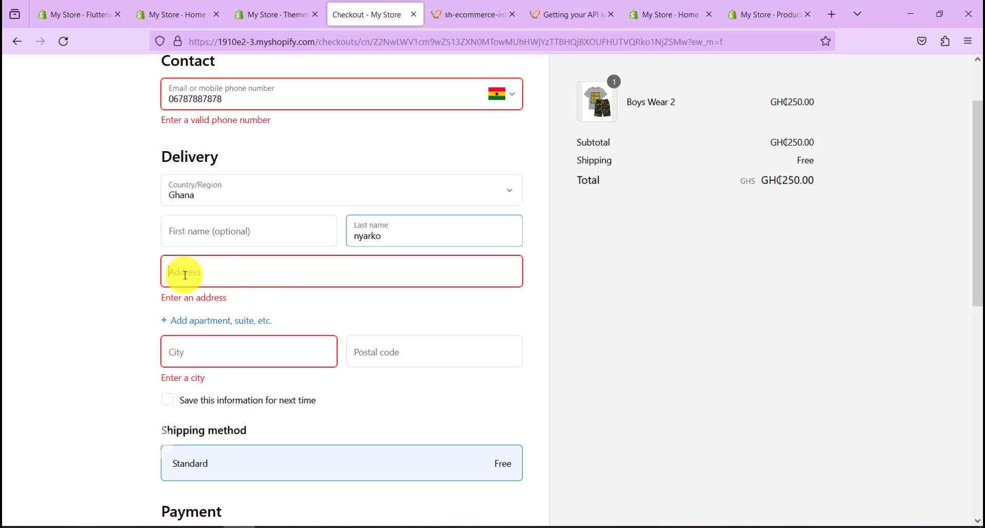
pyautogui.write('ftrjhj')
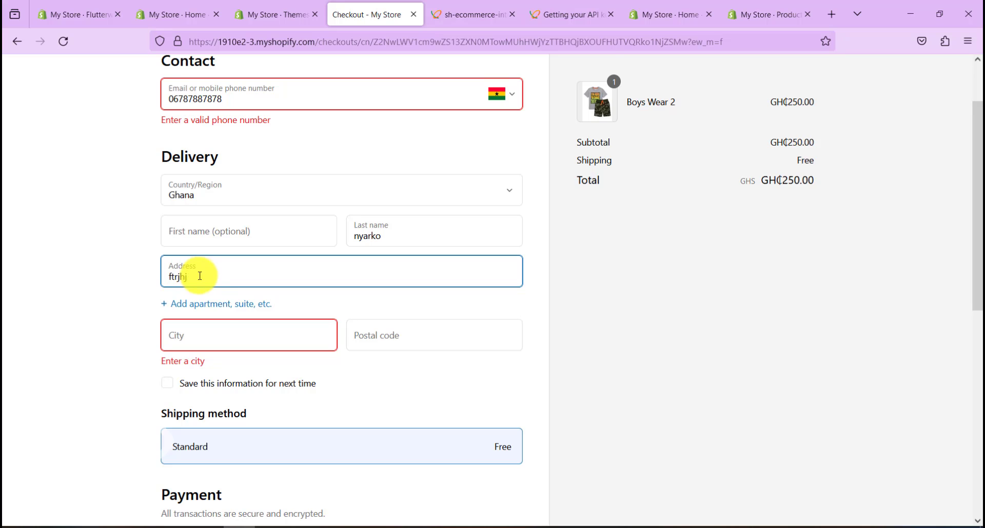
pyautogui.click(220, 336)
pyautogui.write('ccra')
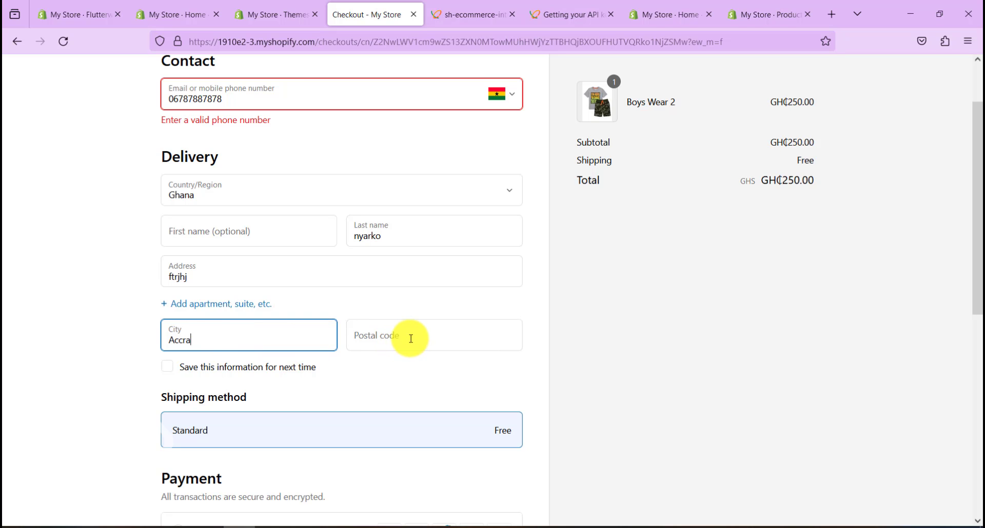
pyautogui.click(406, 336)
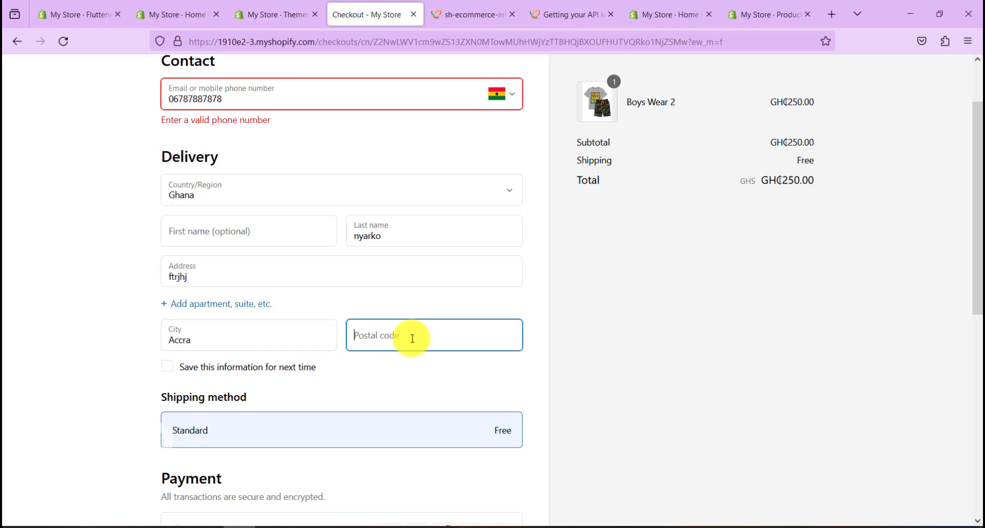
# Replace the invalid phone number and place the order to hand off to Flutterwave
pyautogui.scroll(-4, 406, 343)
pyautogui.scroll(-4, 400, 343)
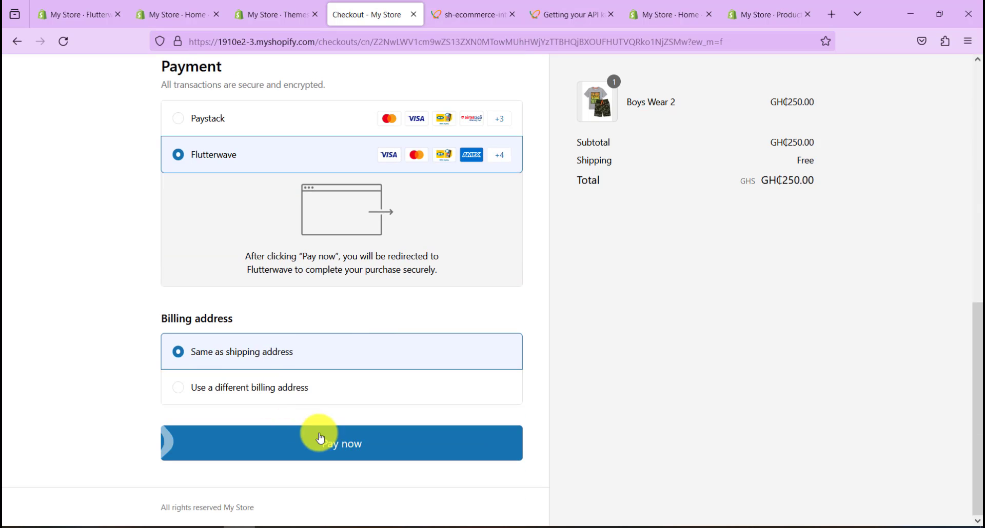
pyautogui.click(329, 443)
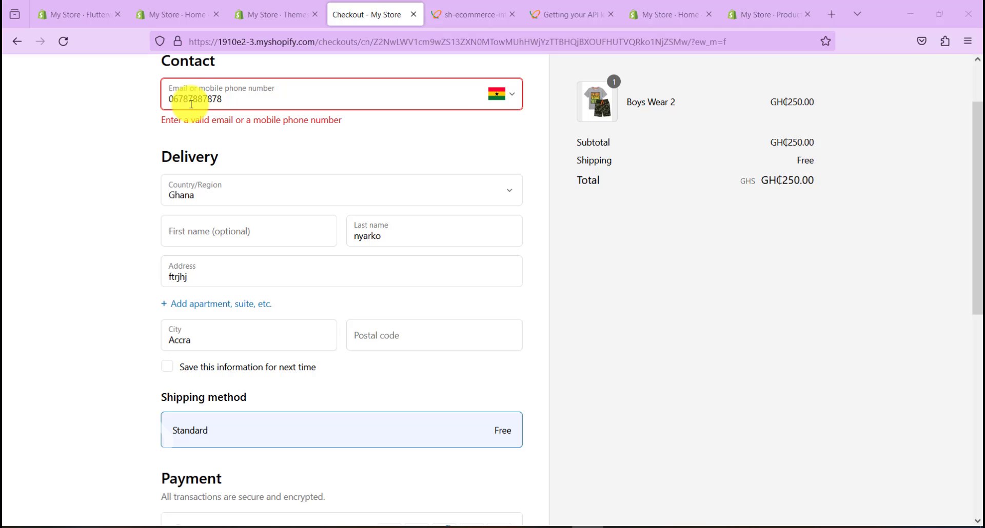
pyautogui.moveTo(233, 98); pyautogui.dragTo(138, 93)
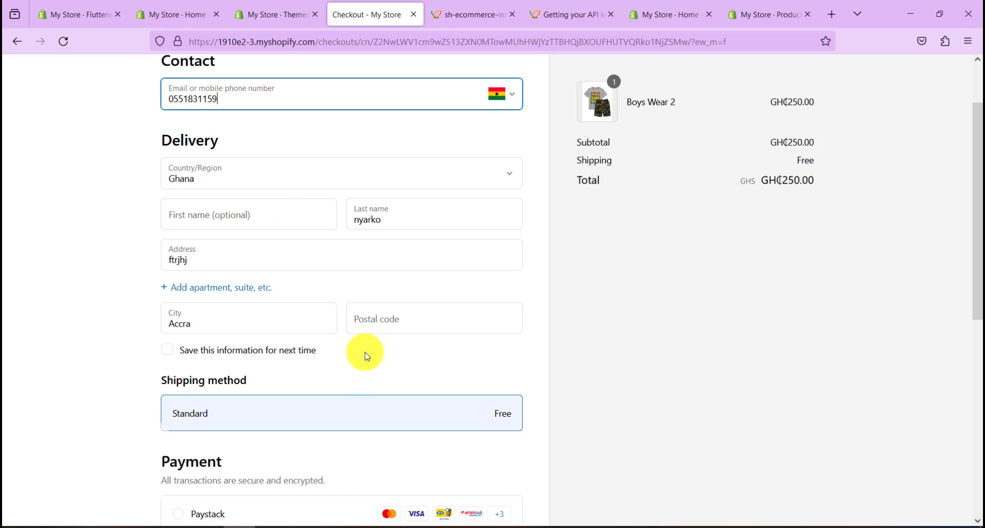
pyautogui.scroll(-8, 365, 352)
pyautogui.click(368, 461)
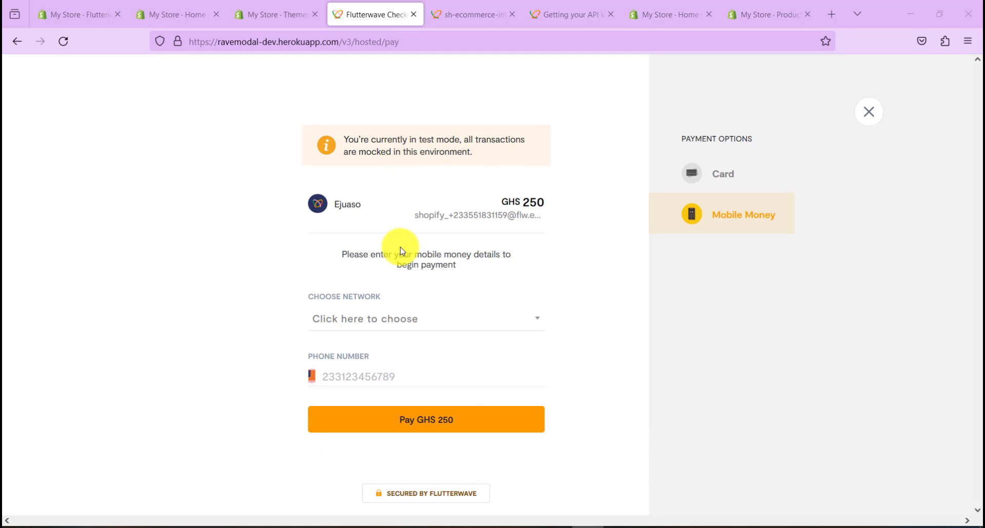
# Pay with Mobile Money and choose MTN as the network
pyautogui.click(380, 320)
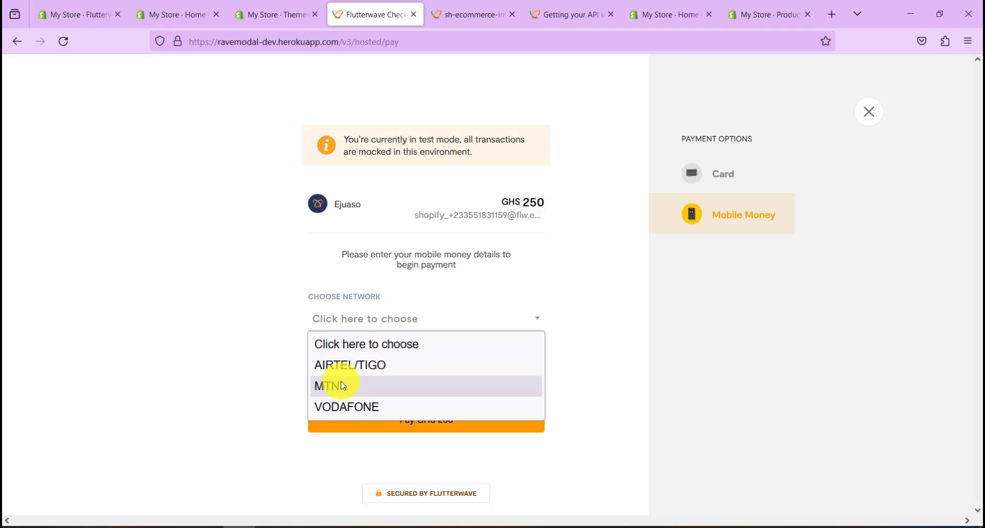
pyautogui.click(578, 281)
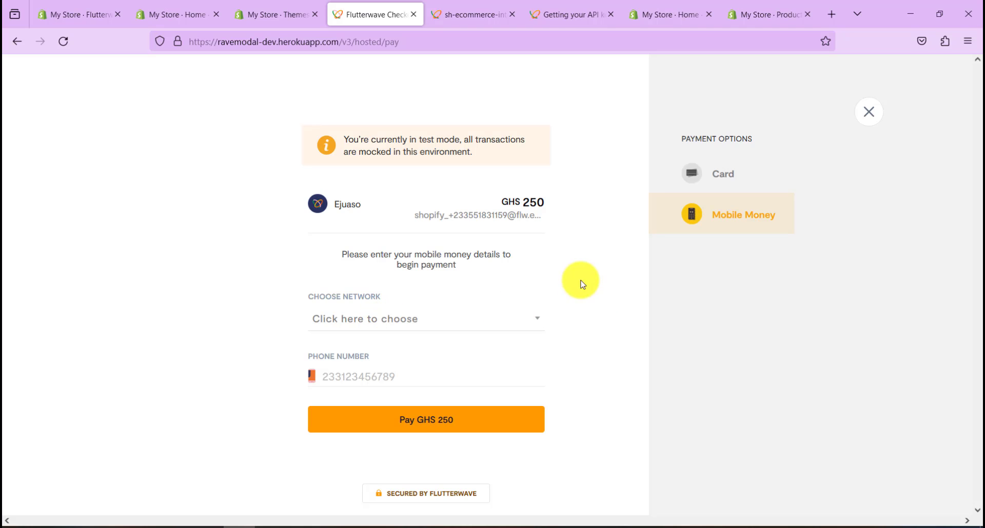
pyautogui.click(740, 184)
pyautogui.click(727, 220)
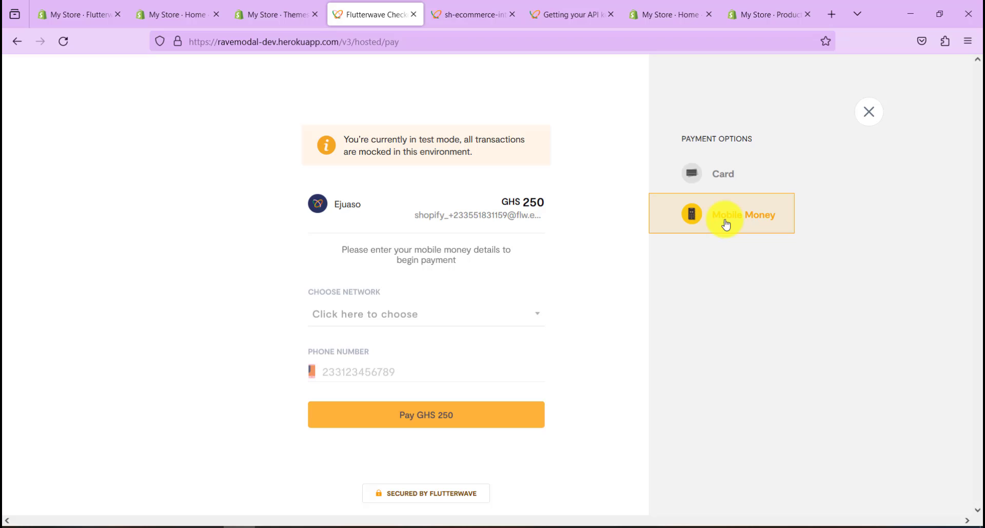
pyautogui.click(403, 322)
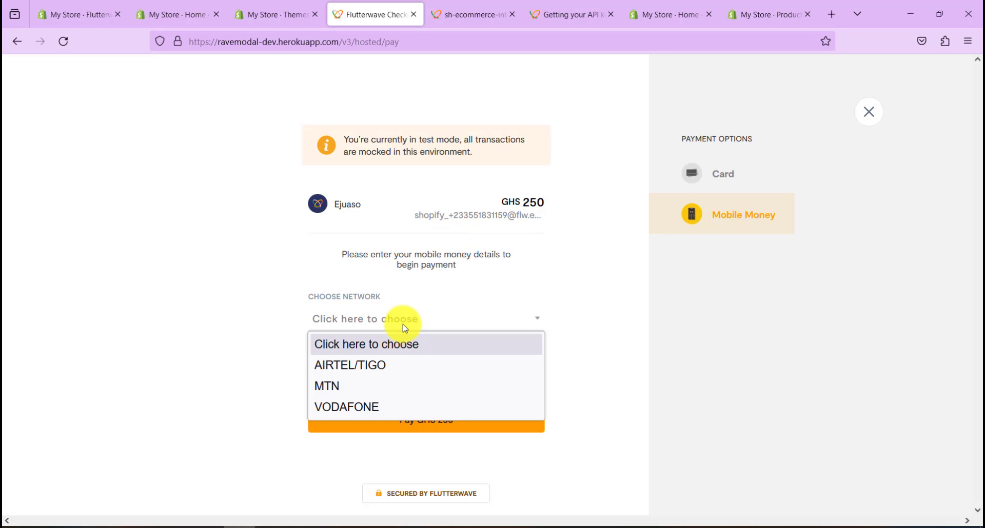
pyautogui.click(352, 385)
# Enter the mobile money number, pay GHS 250 and proceed to OTP verification, then return to Shopify admin
pyautogui.click(353, 383)
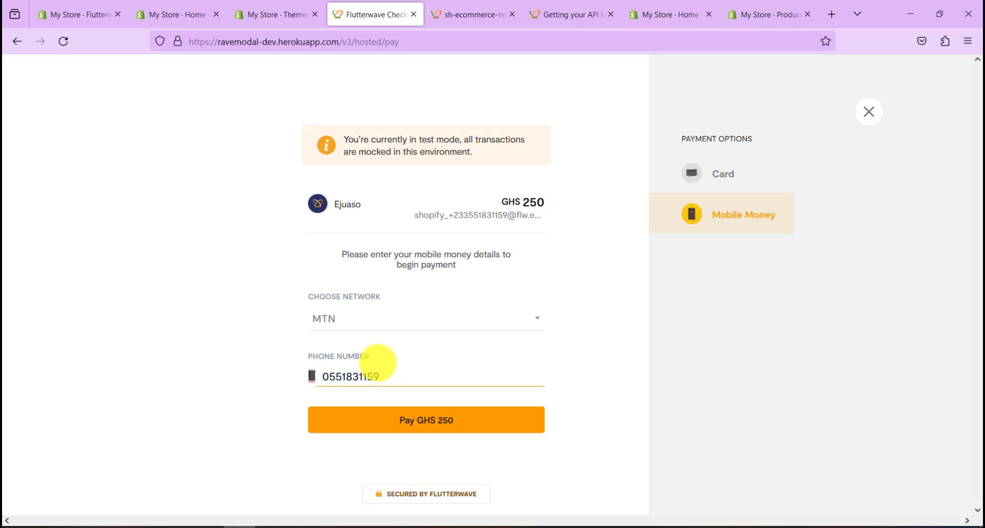
pyautogui.click(451, 424)
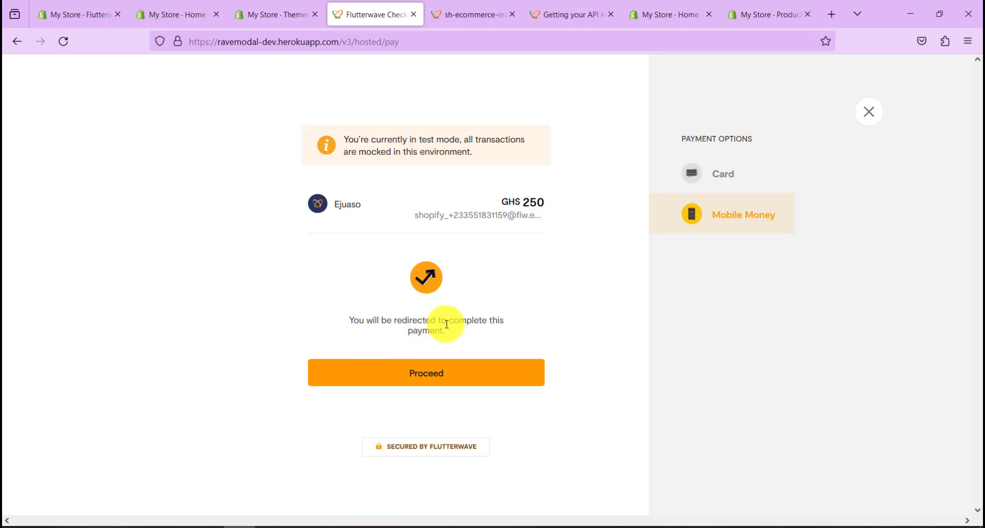
pyautogui.click(426, 378)
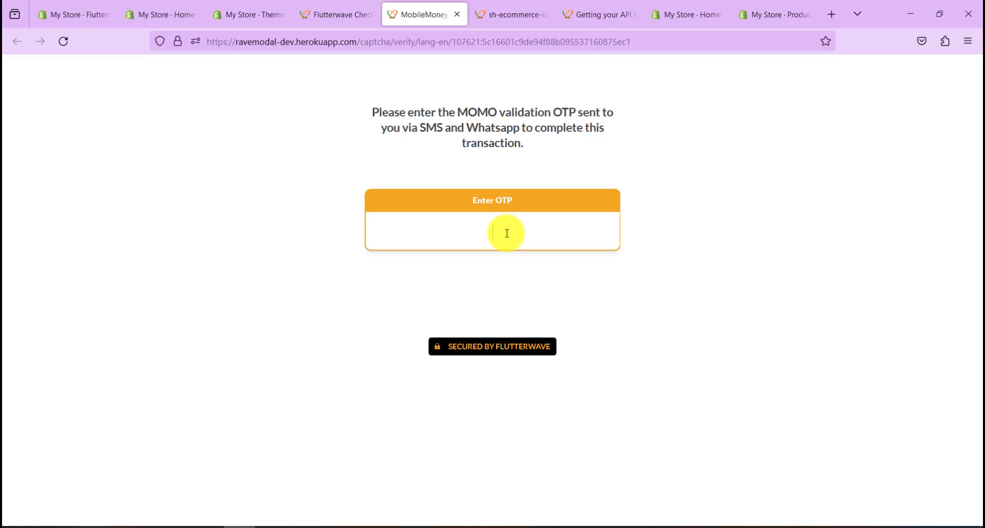
pyautogui.hotkey('ctrl', '2')
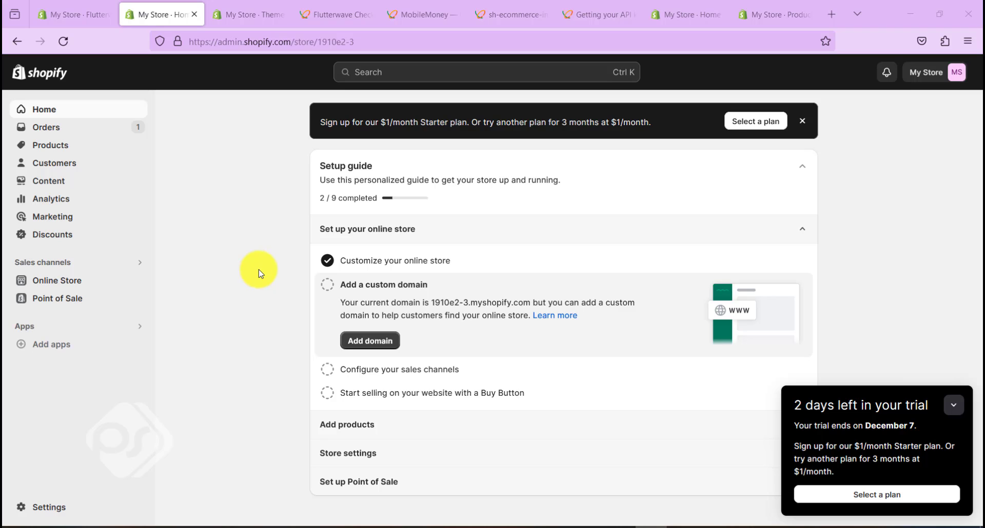
# Under Settings > Payments, uncheck Enable test mode for Flutterwave - Africa Payments and save
pyautogui.click(50, 508)
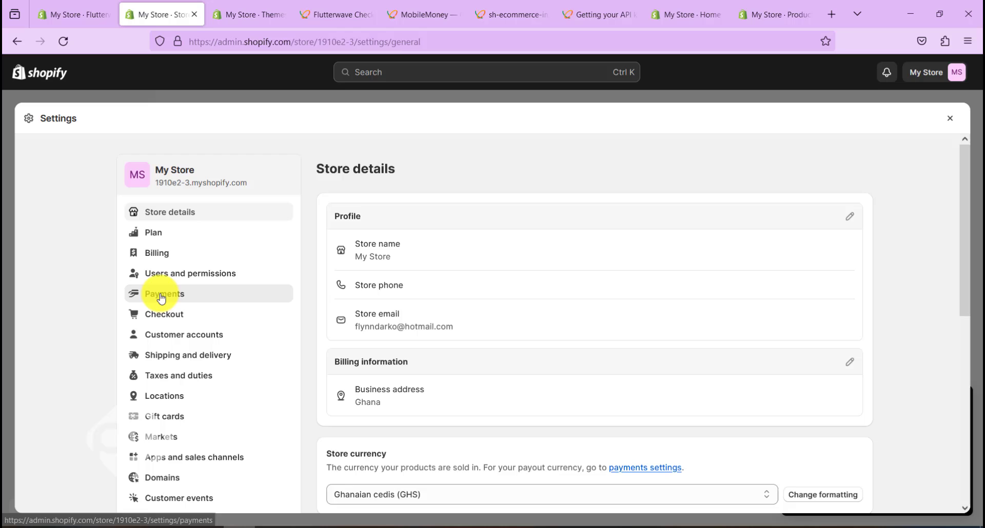
pyautogui.click(155, 294)
pyautogui.scroll(-10, 352, 326)
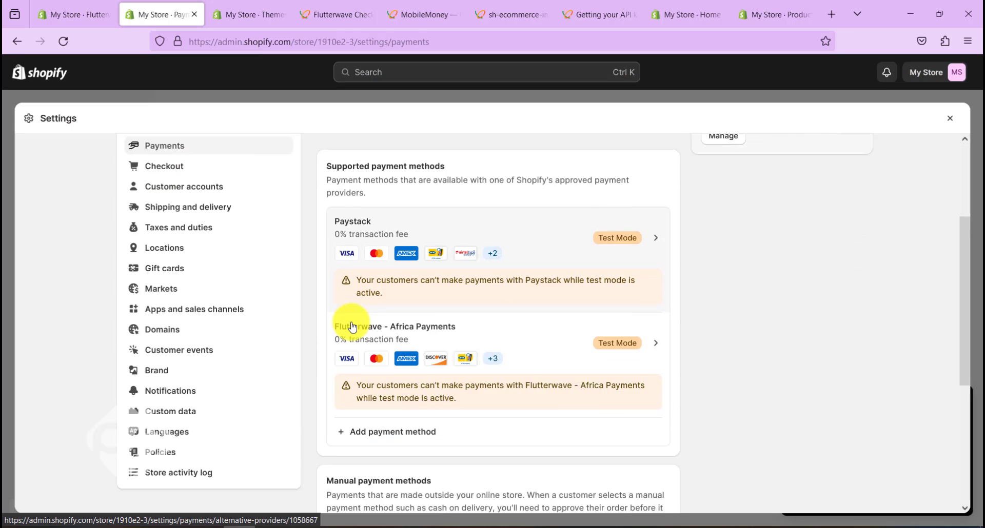
pyautogui.scroll(3, 368, 318)
pyautogui.click(409, 292)
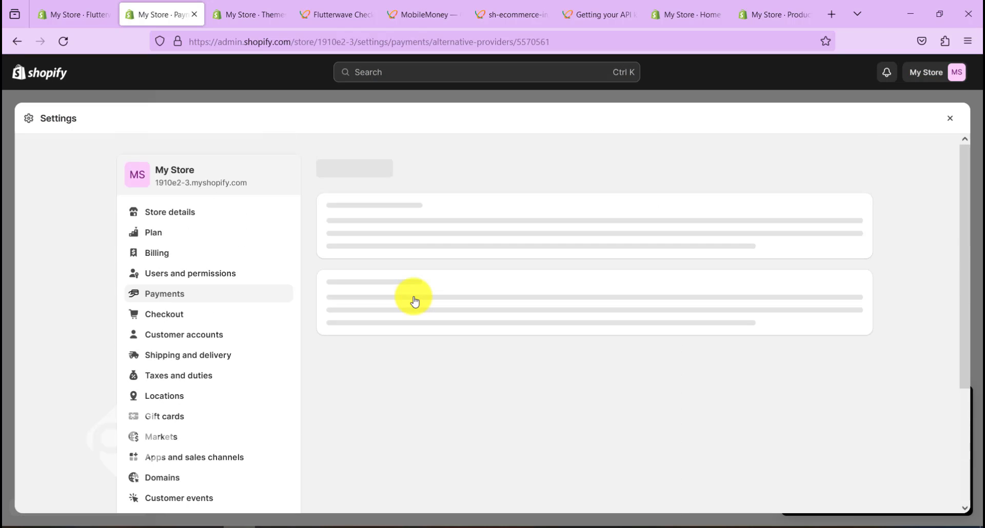
pyautogui.scroll(-9, 358, 296)
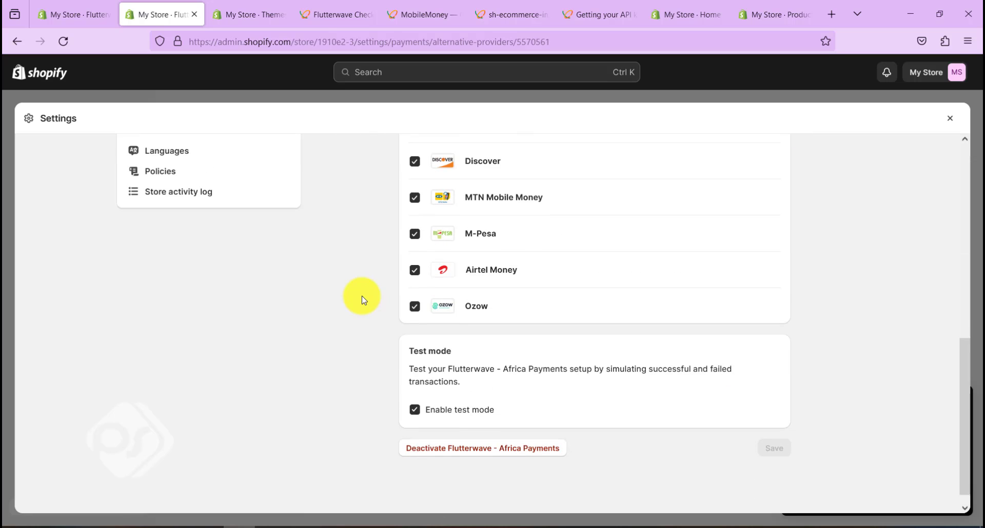
pyautogui.click(416, 394)
pyautogui.click(772, 431)
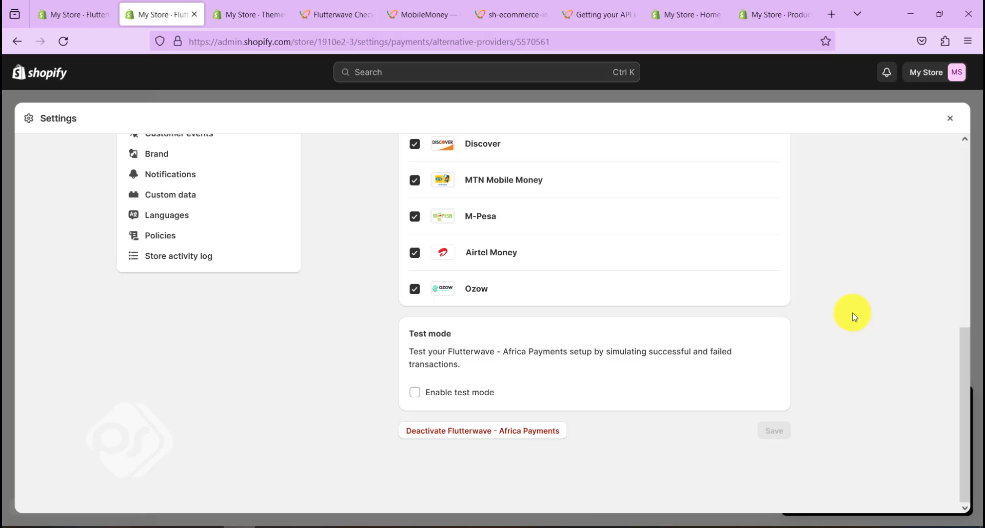
pyautogui.scroll(5, 851, 314)
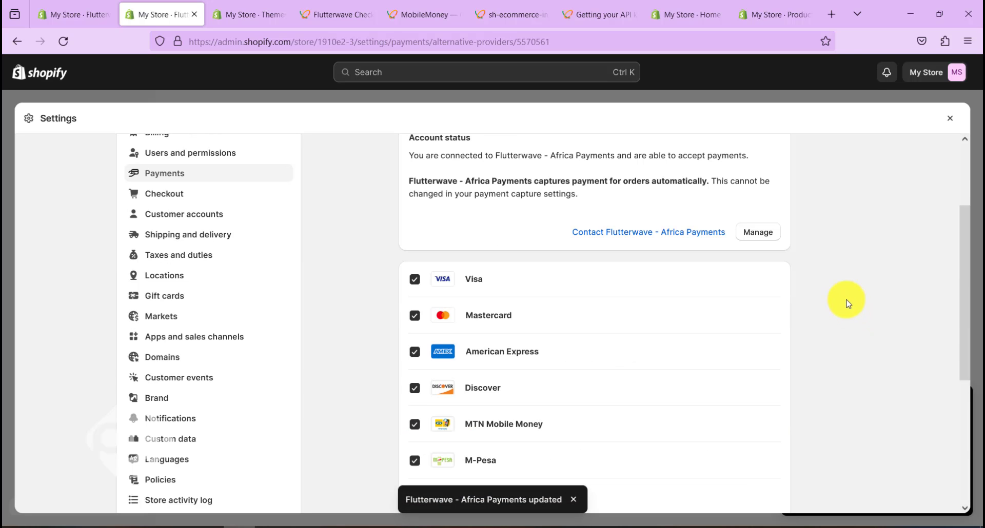